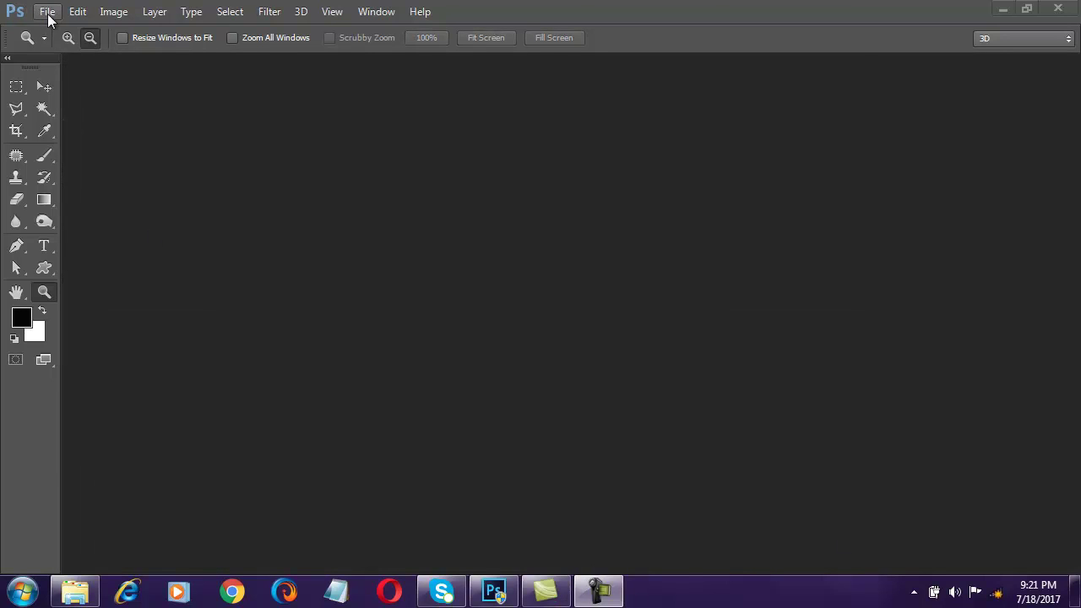
- Open the t shart image from the bac2 folder
left_click(47, 11)
left_click(50, 44)
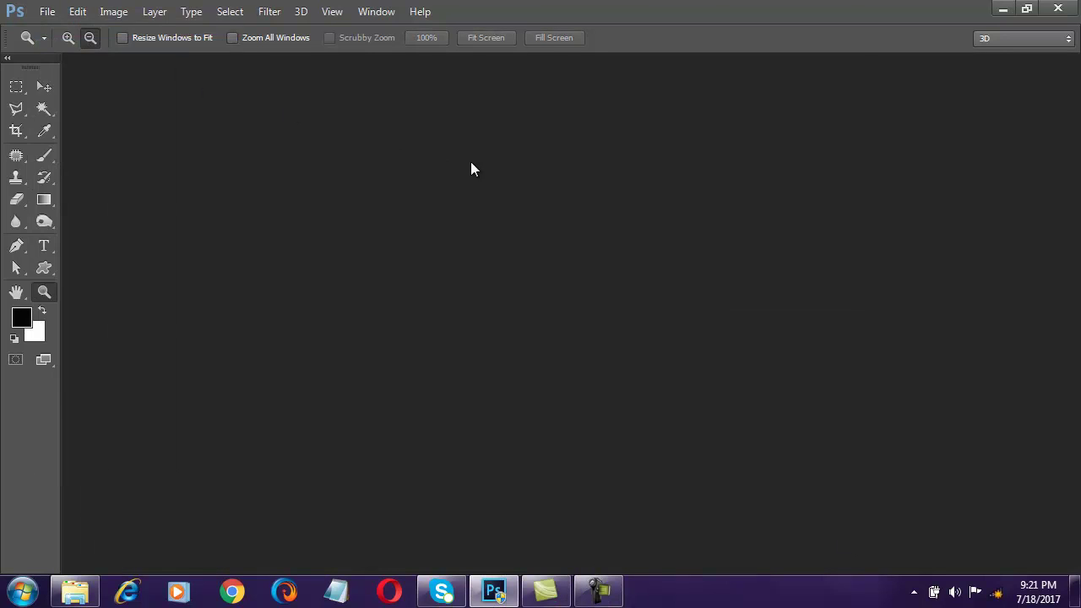
scroll(394, 174, "down", 5)
left_click(213, 228)
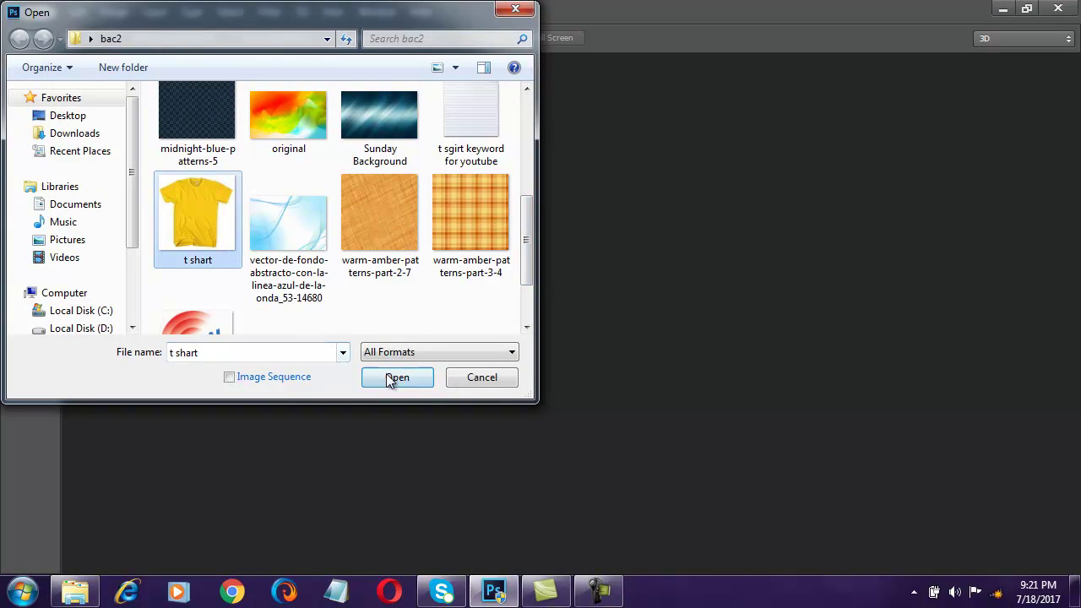
left_click(390, 377)
left_click_drag(261, 71, 326, 68)
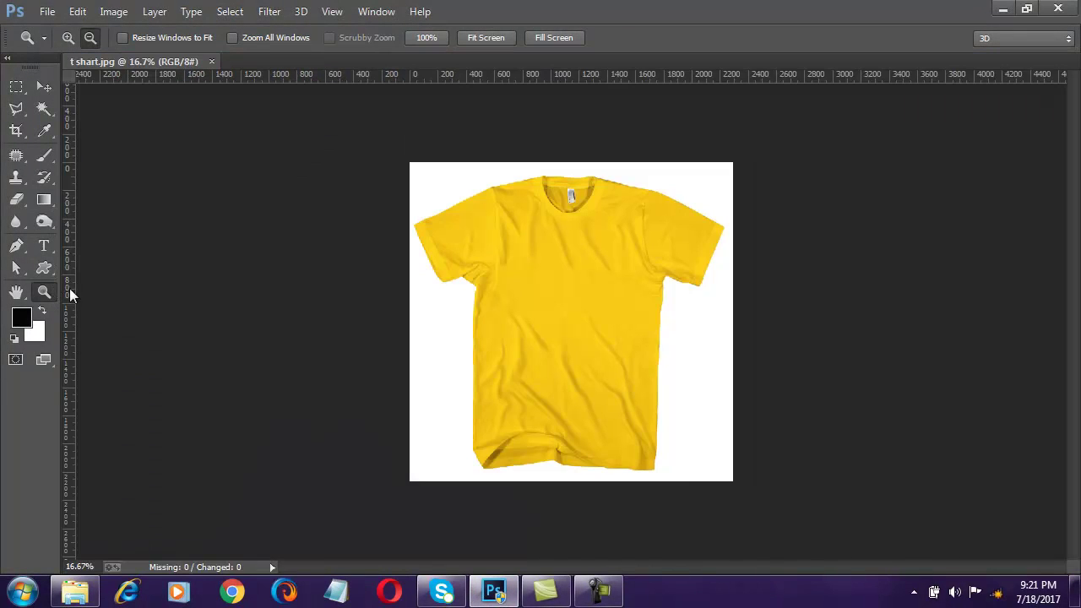
- Display the list of layers for the T-shirt document
left_click(688, 344, "alt")
left_click(686, 274)
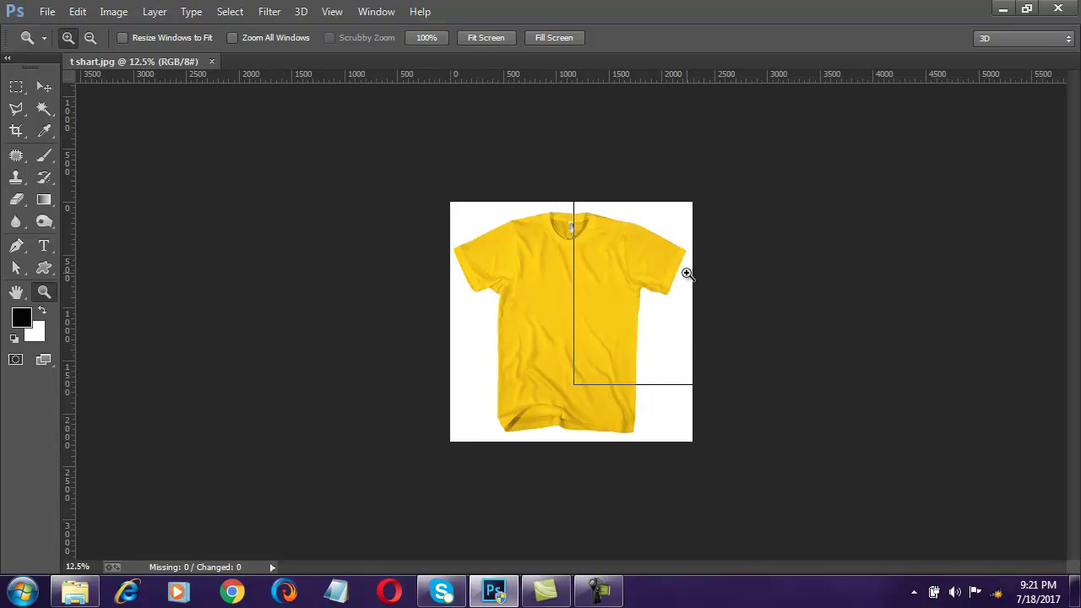
left_click(692, 255)
left_click_drag(594, 422, 566, 382)
left_click(373, 11)
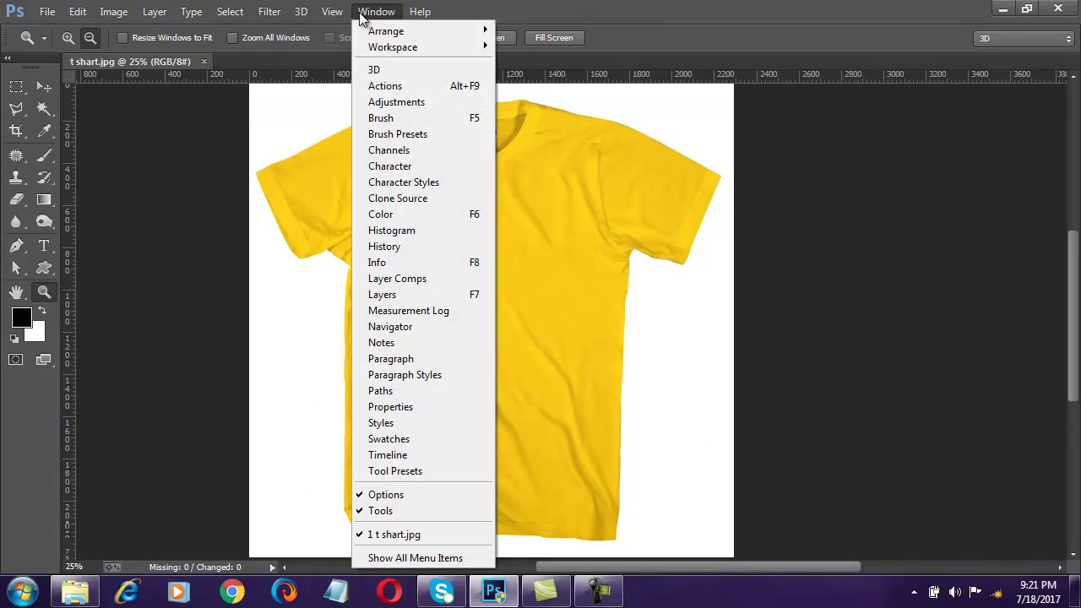
left_click(432, 292)
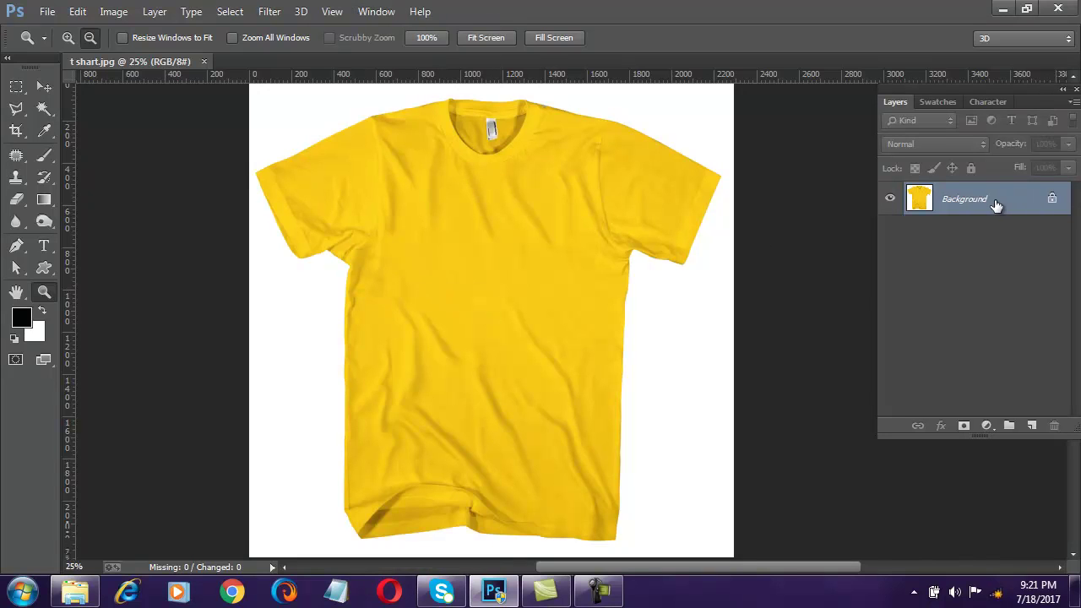
- Duplicate the Background layer within the same document under the name 1
right_click(997, 206)
left_click(978, 236)
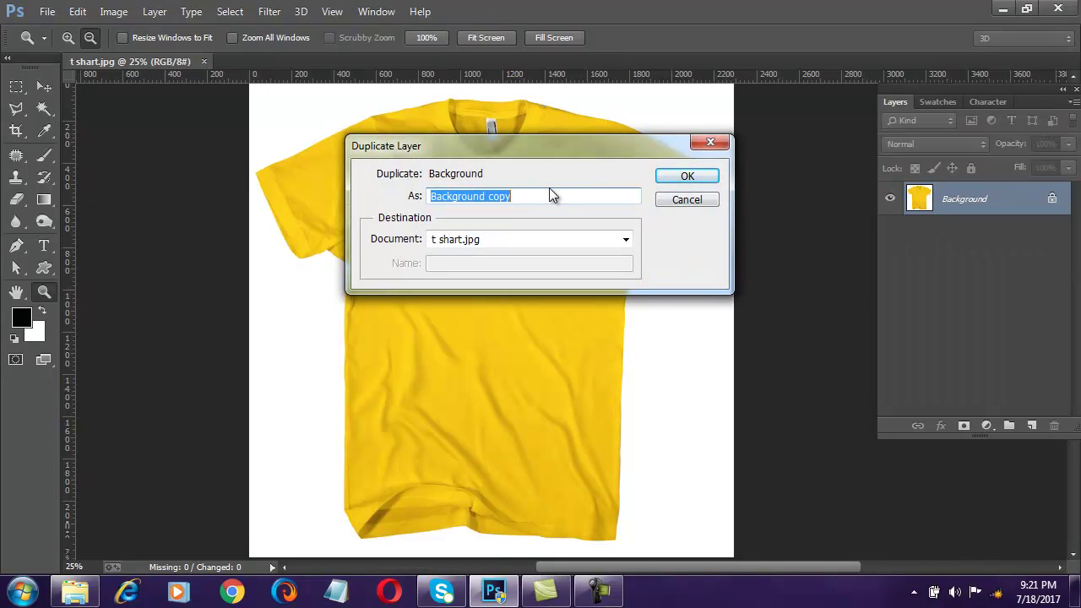
type("1")
left_click(684, 177)
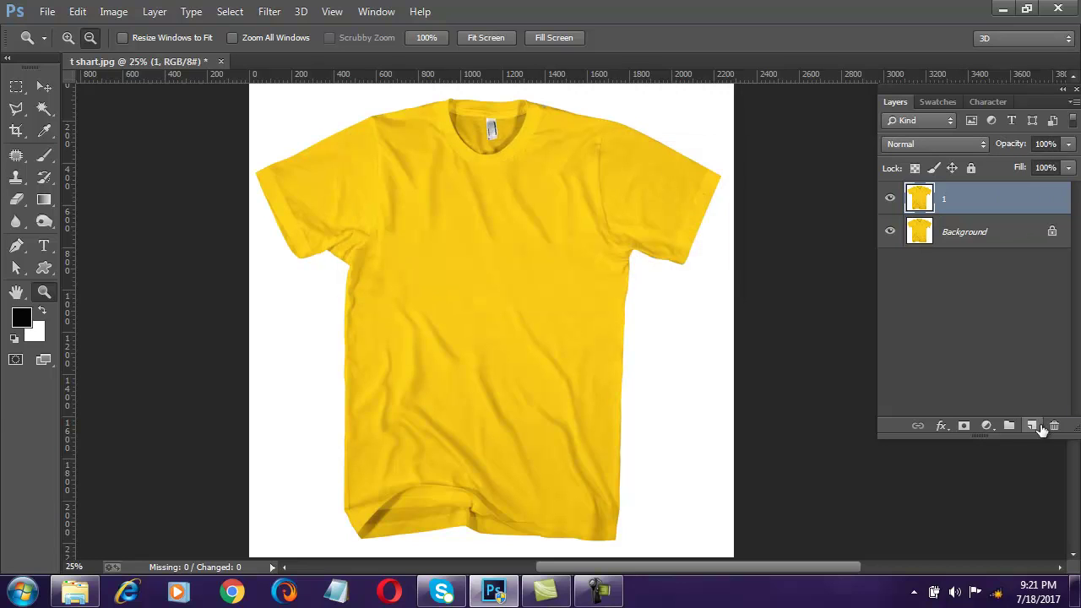
- Add a new empty layer and a Hue/Saturation adjustment layer above layer 1
left_click(1038, 426)
left_click(995, 429)
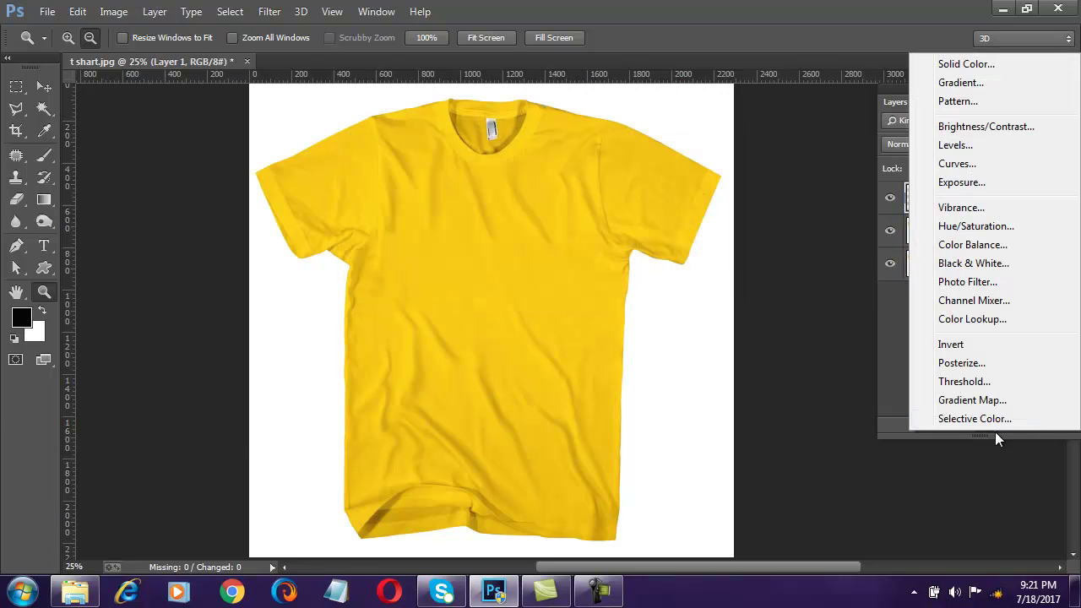
left_click(966, 224)
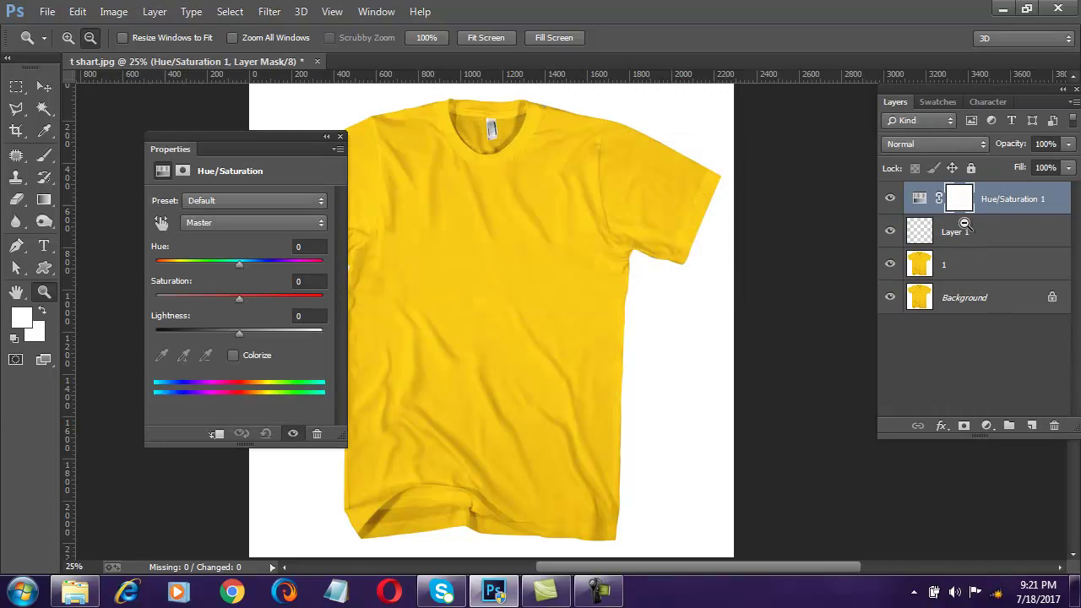
- Recolor the shirt orange by adjusting its Yellows to hue -27, saturation +5 and lightness -3
left_click(317, 222)
left_click(258, 263)
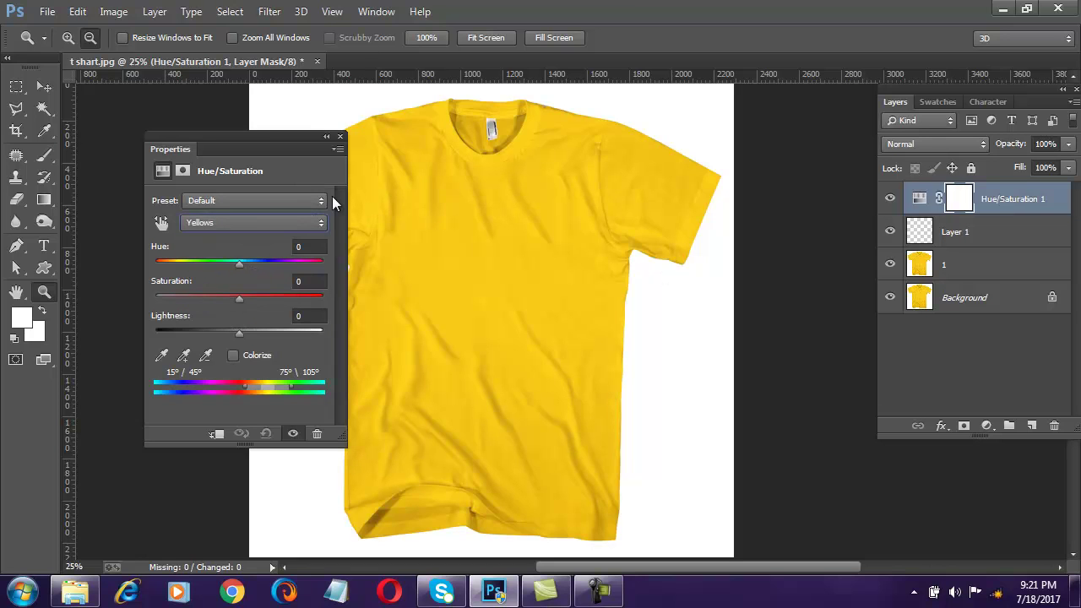
left_click_drag(253, 145, 212, 138)
mouse_move(199, 262)
left_mouse_down()
mouse_move(216, 258)
mouse_move(186, 255)
left_mouse_up()
left_click_drag(199, 293, 188, 293)
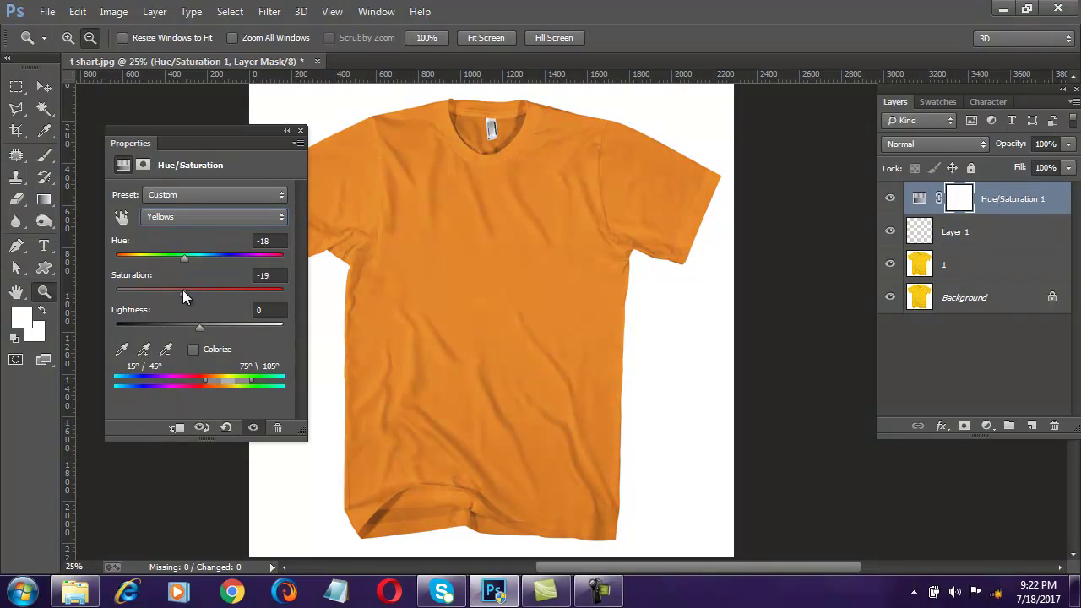
mouse_move(216, 290)
left_mouse_down()
mouse_move(204, 290)
mouse_move(232, 329)
mouse_move(187, 321)
mouse_move(197, 321)
mouse_move(212, 288)
mouse_move(204, 290)
left_mouse_up()
mouse_move(184, 255)
left_mouse_down()
mouse_move(198, 255)
mouse_move(148, 260)
mouse_move(177, 260)
left_mouse_up()
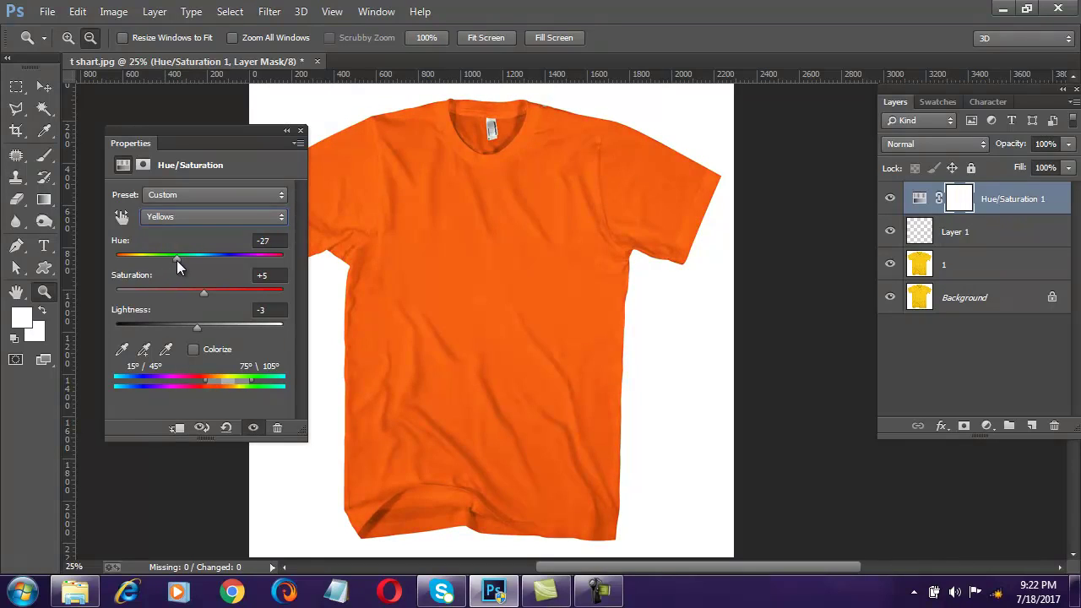
left_click(299, 133)
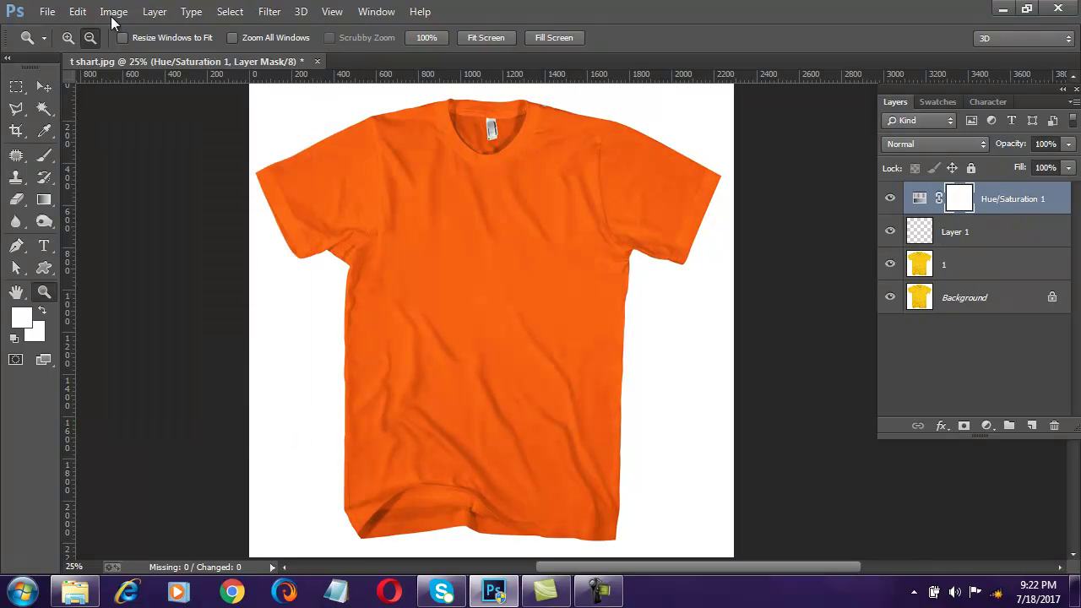
- Place the Logo image as an embedded object on the shirt's chest, scaled to about 58%
left_click(46, 12)
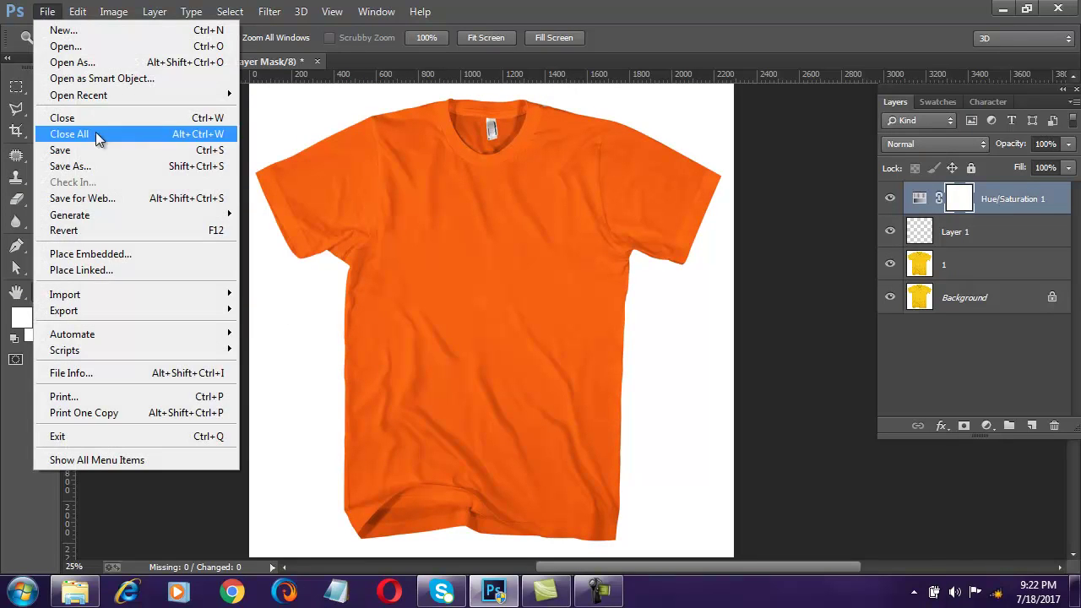
left_click(136, 250)
left_click(470, 238)
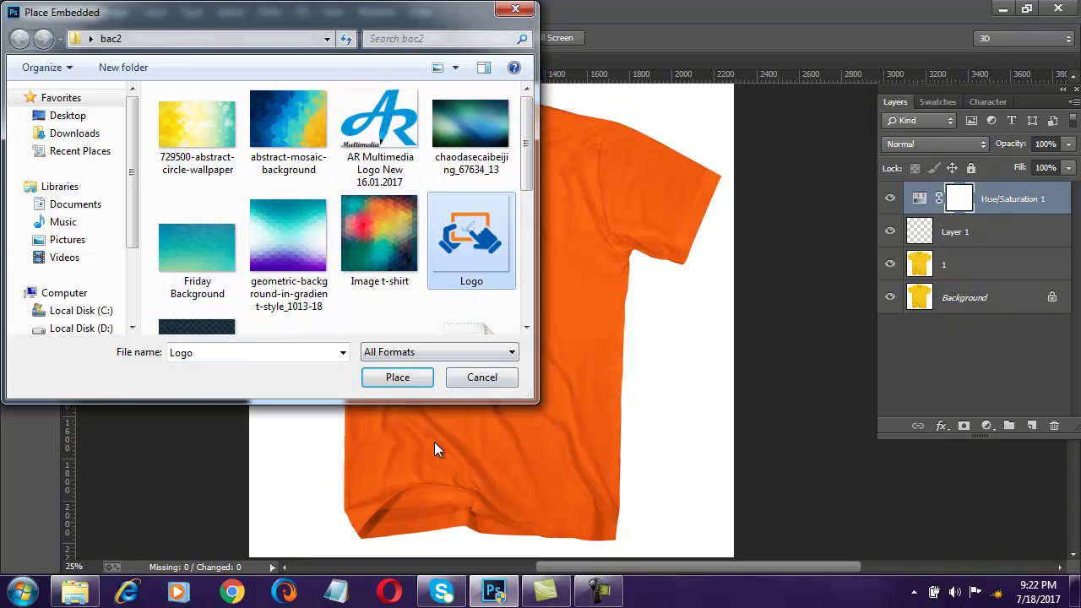
left_click(397, 377)
left_click_drag(610, 333, 527, 288)
left_click_drag(603, 159, 559, 219)
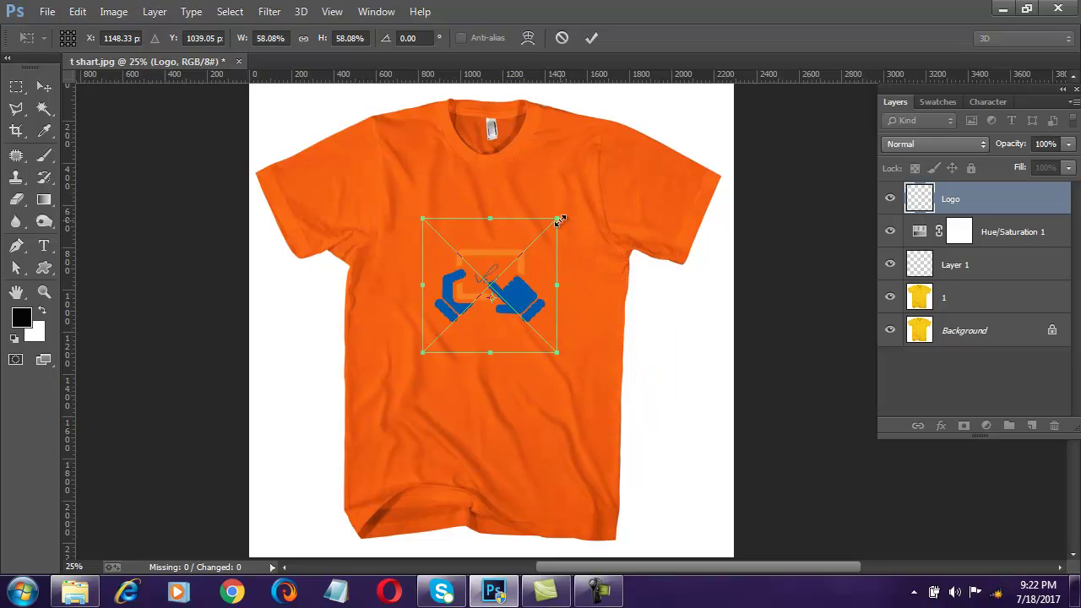
key("Return")
- Enlarge the chest logo slightly and adjust its position to sit below the collar
key("z")
key("v")
left_click_drag(524, 285, 517, 277)
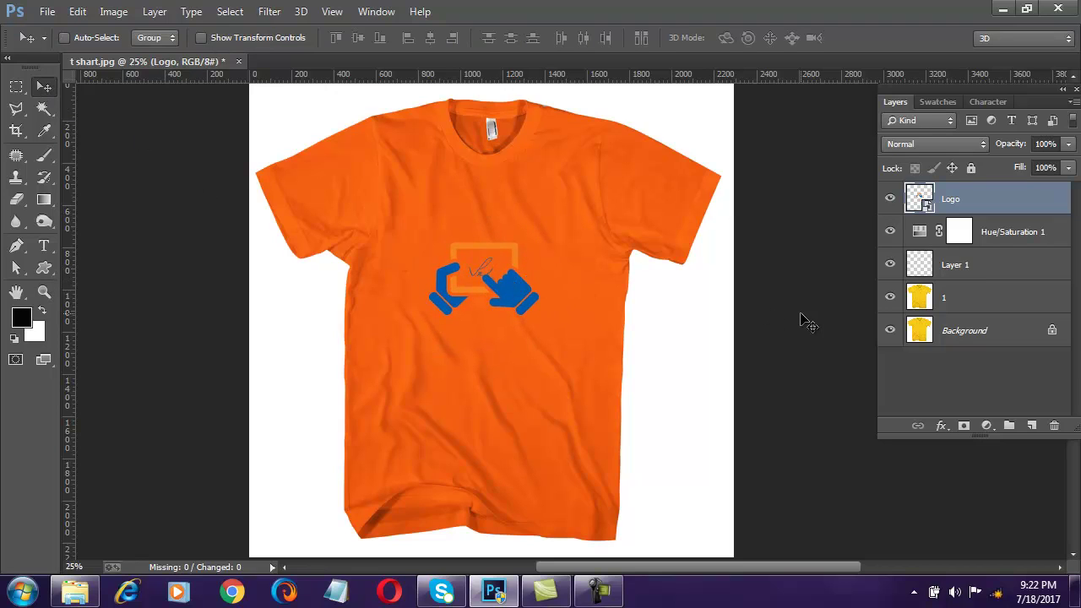
key("ctrl+t")
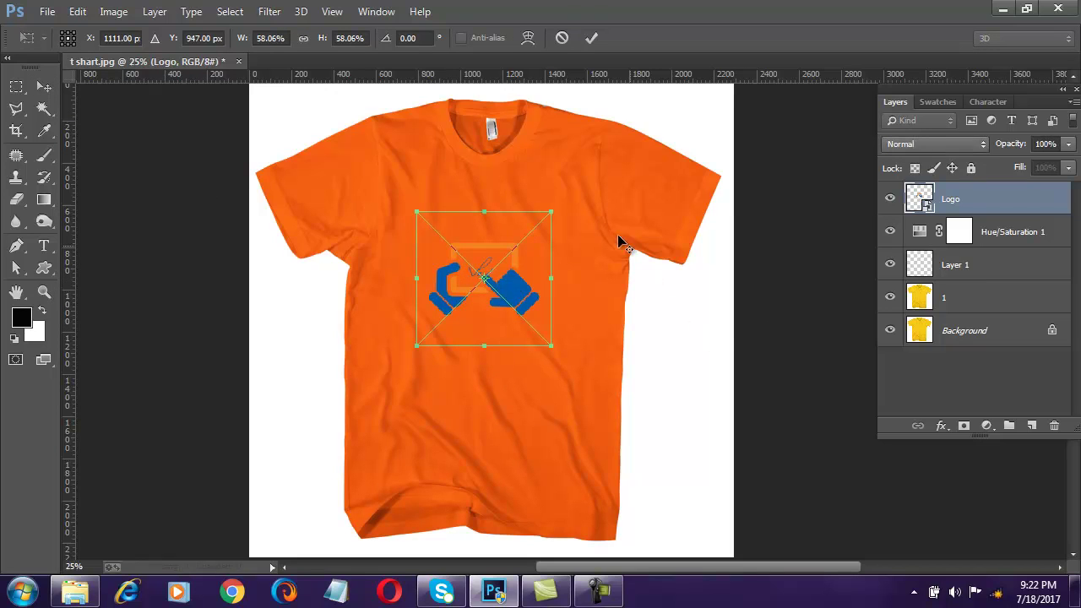
left_click_drag(550, 212, 553, 201)
key("Return")
left_click_drag(522, 291, 526, 293)
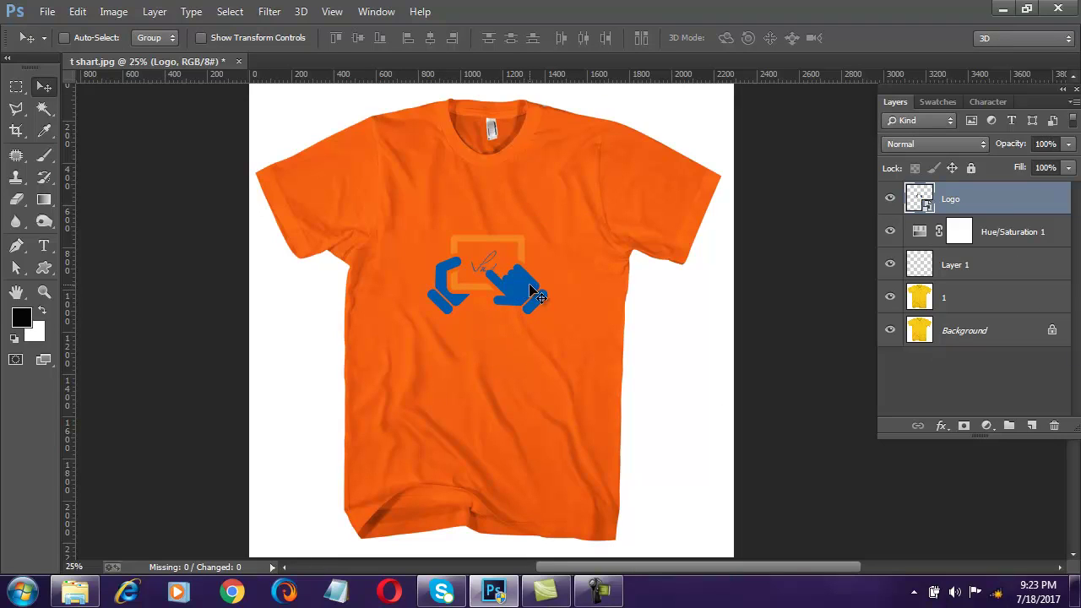
- Set the Logo layer's blend mode to Multiply and add an Outer Glow layer style
left_click(985, 147)
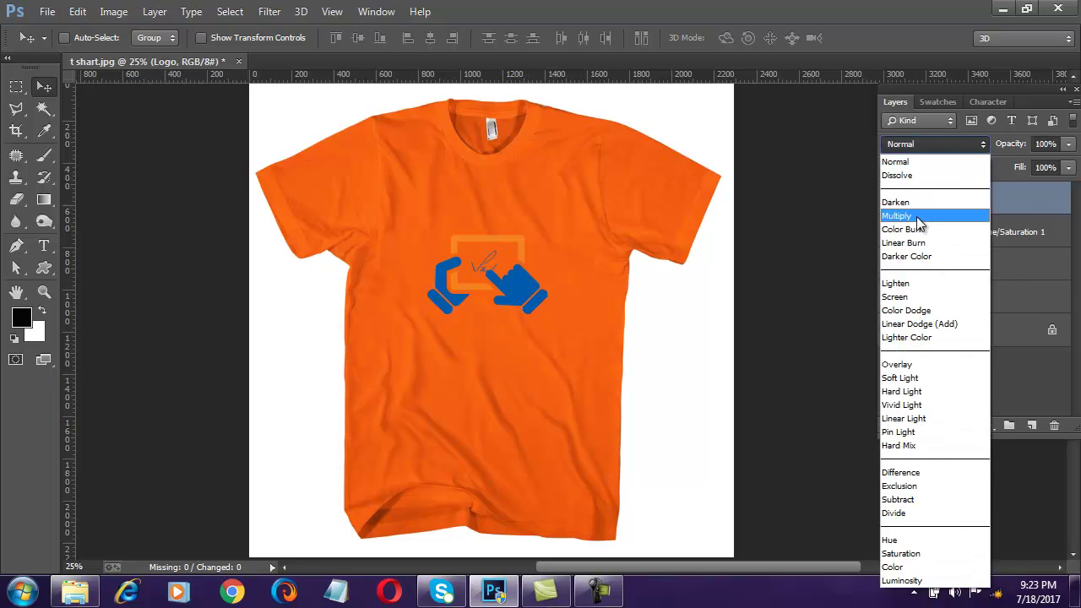
left_click(919, 213)
left_click(156, 12)
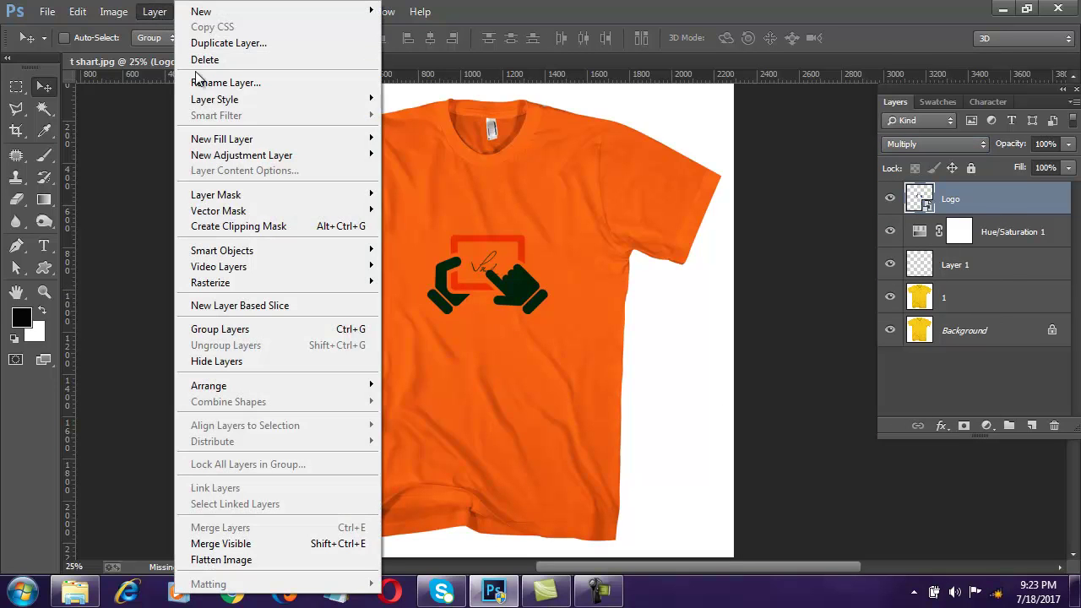
mouse_move(222, 100)
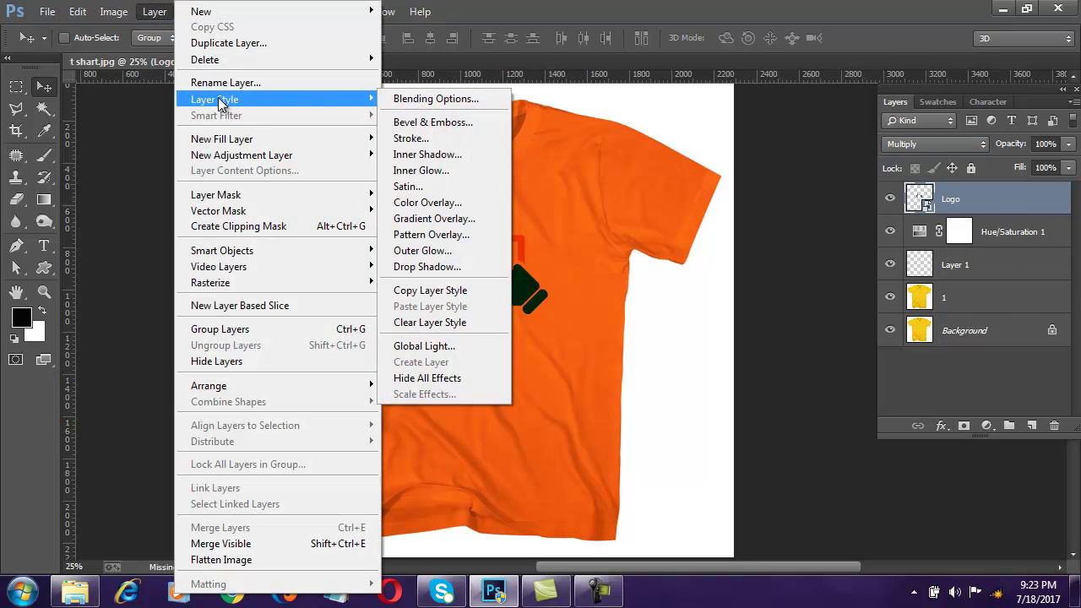
left_click(456, 100)
left_click_drag(660, 62, 797, 142)
left_click(643, 419)
left_click(644, 419)
left_click(644, 420)
left_click(644, 401)
left_click(644, 420)
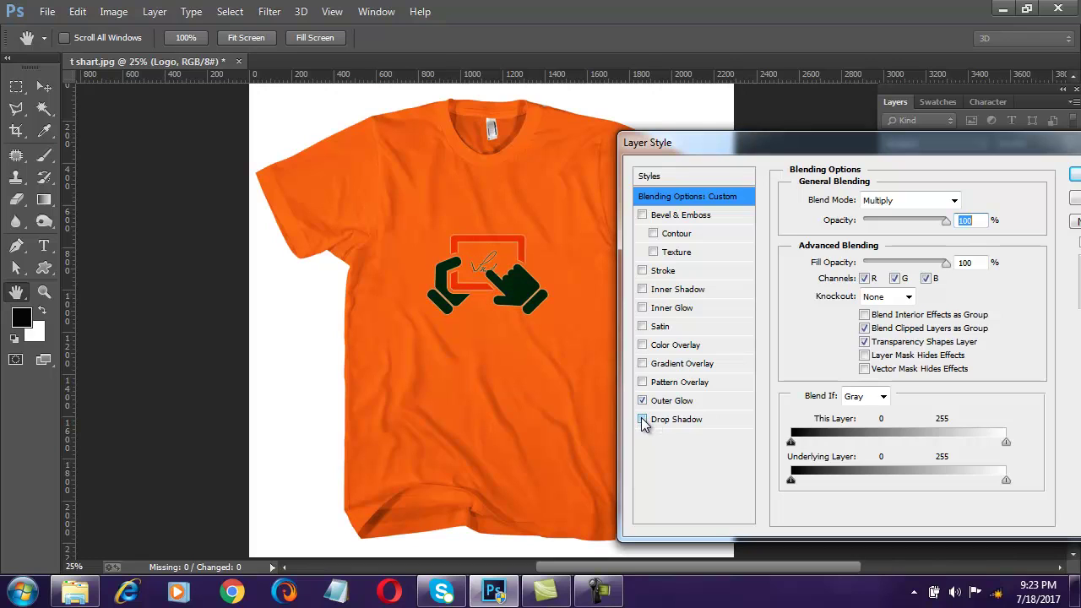
left_click_drag(750, 142, 392, 120)
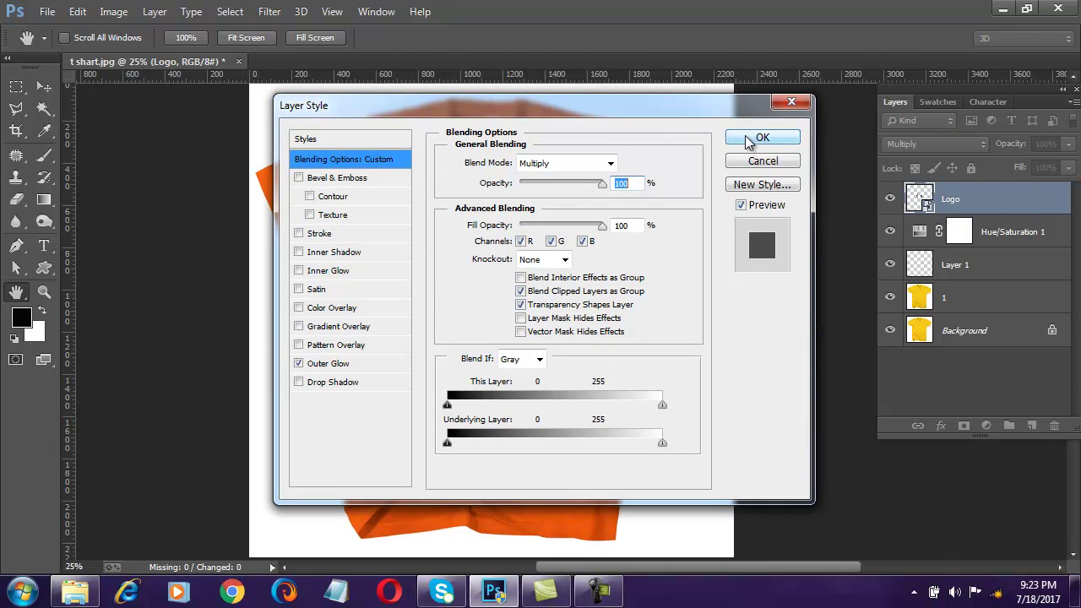
left_click(753, 136)
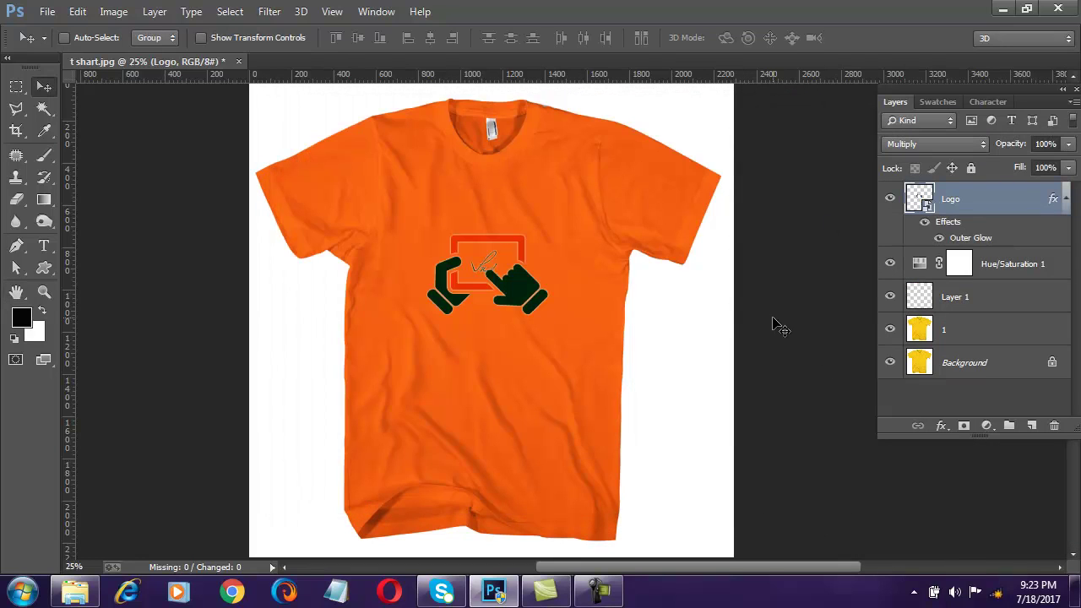
- Scale the glowing logo up a little more and shift it slightly to recentre it on the chest
key("ctrl+t")
left_click_drag(561, 203, 565, 192)
key("Return")
left_click_drag(515, 287, 510, 281)
key("l")
left_click(47, 12)
mouse_move(47, 11)
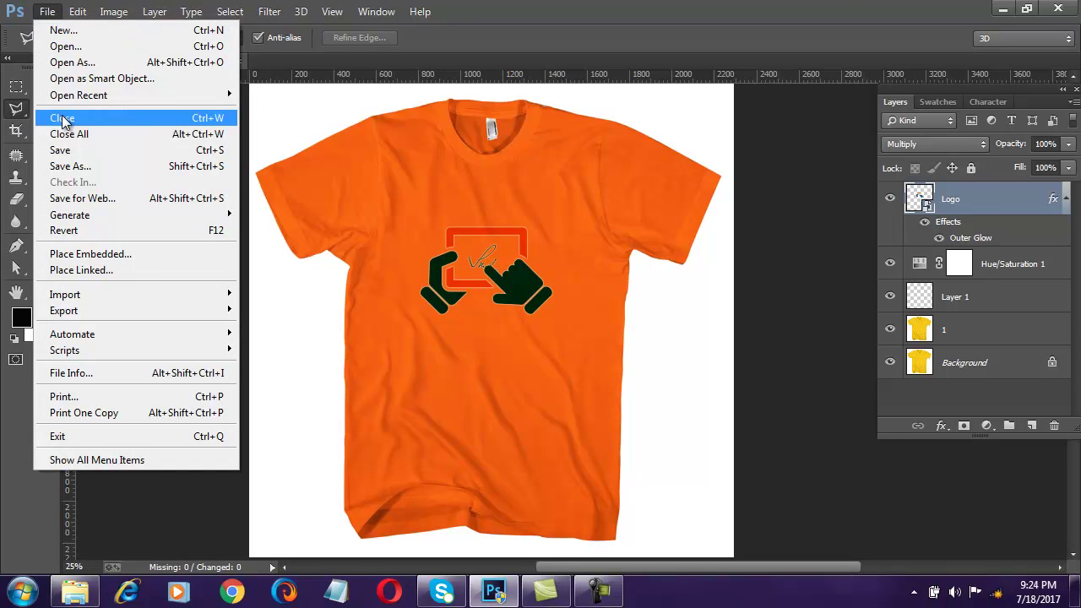
left_click(150, 256)
left_click(402, 139)
left_click(391, 377)
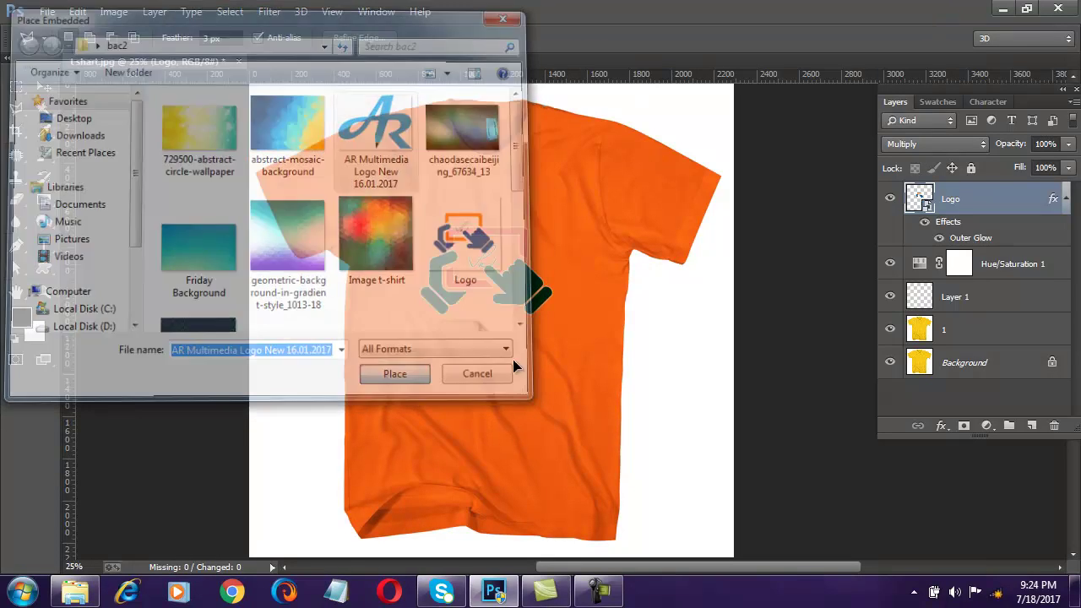
left_click_drag(518, 405, 508, 419)
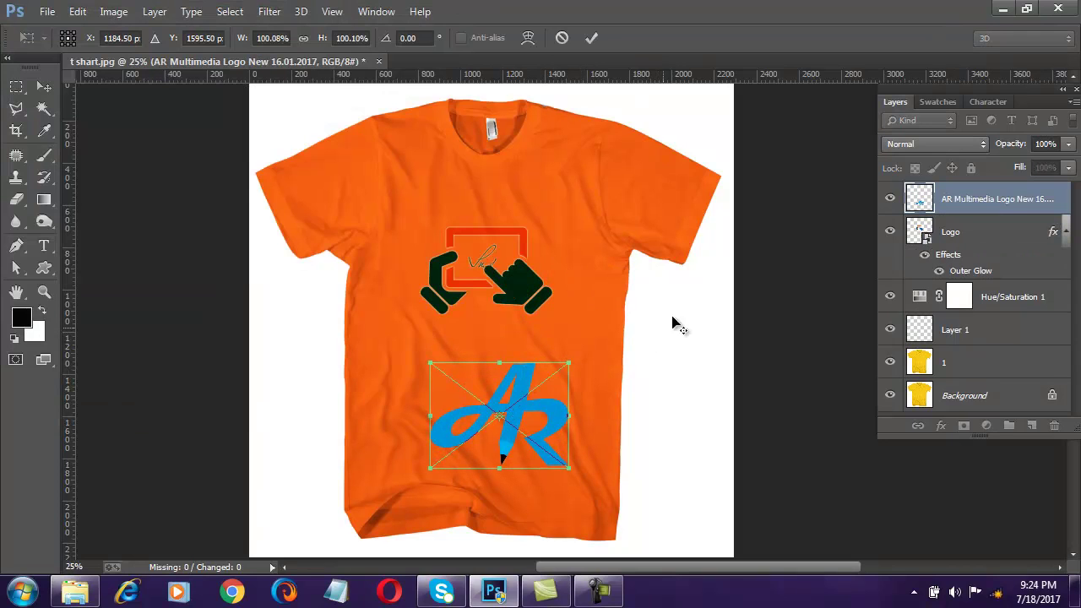
left_click_drag(569, 363, 538, 380)
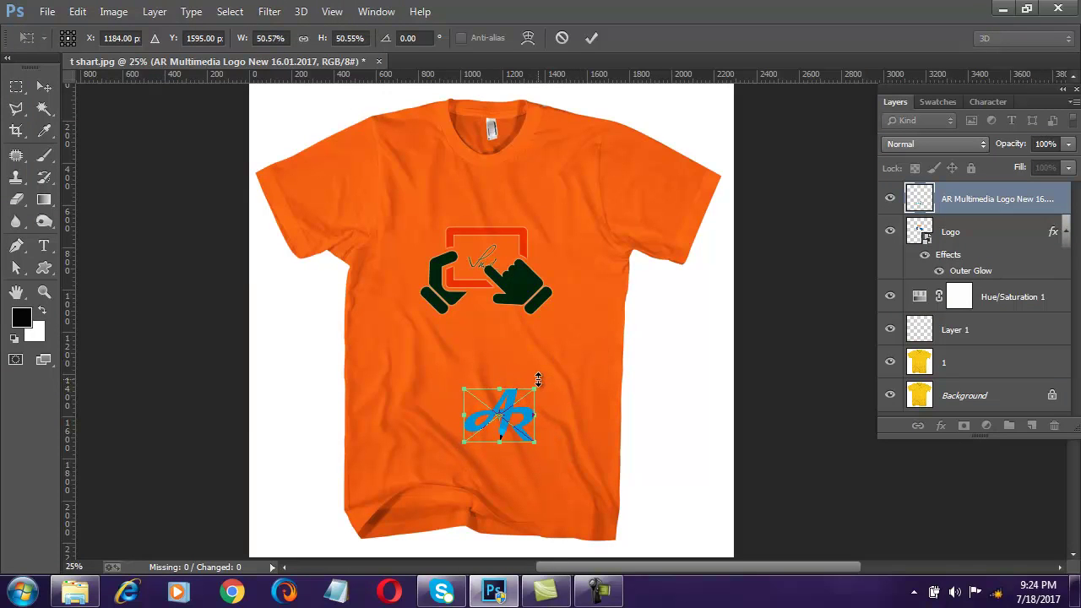
key("Escape")
- Place the AR Multimedia Logo New 16.01.2017 image as an embedded object on the shirt below the chest logo
left_click(47, 11)
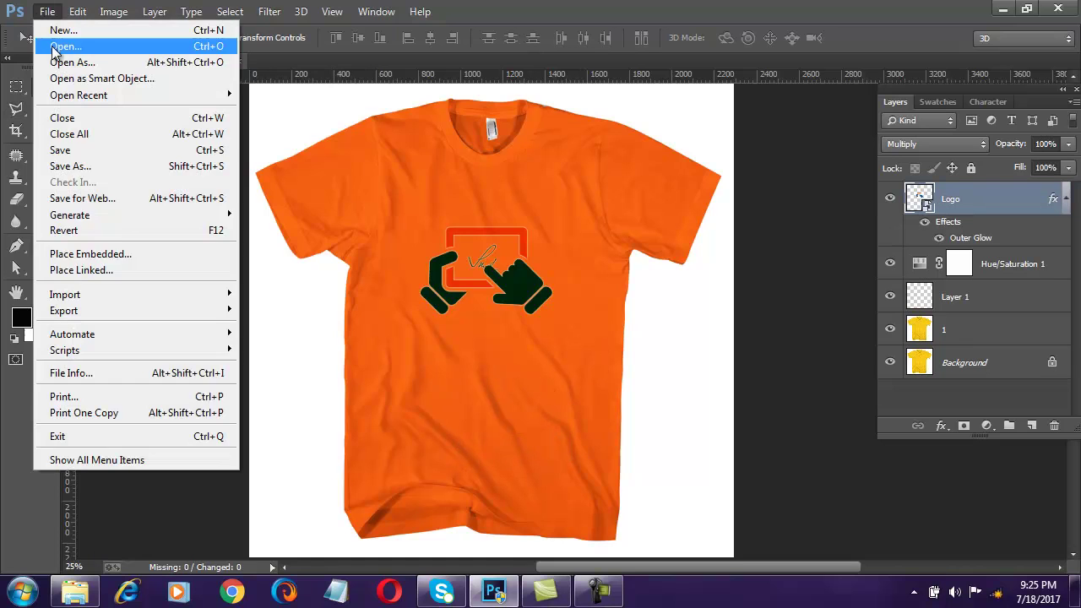
left_click(111, 255)
left_click(373, 127)
left_click(394, 373)
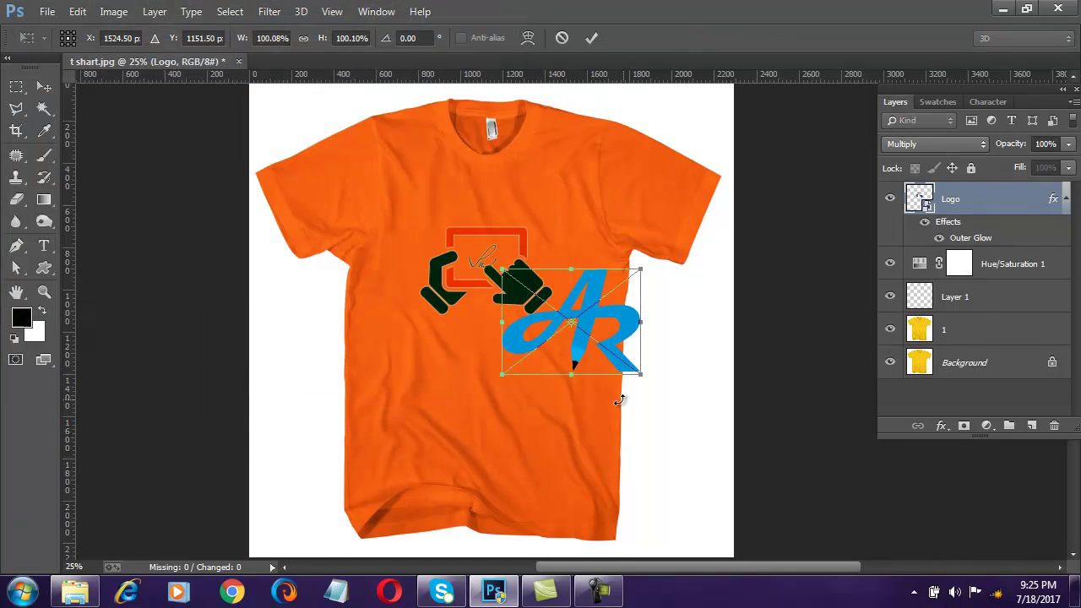
left_click_drag(605, 310, 550, 381)
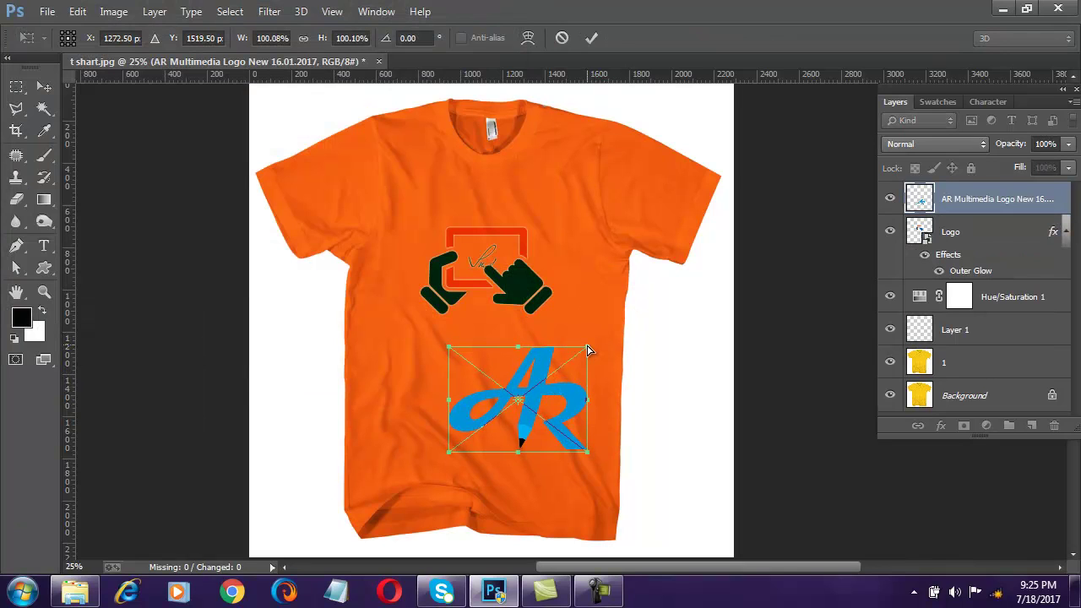
- Fit the AR Multimedia logo at a small size into the shirt's lower-right corner and set its blend mode to Multiply
left_click_drag(589, 350, 578, 478)
key("Return")
left_click(978, 149)
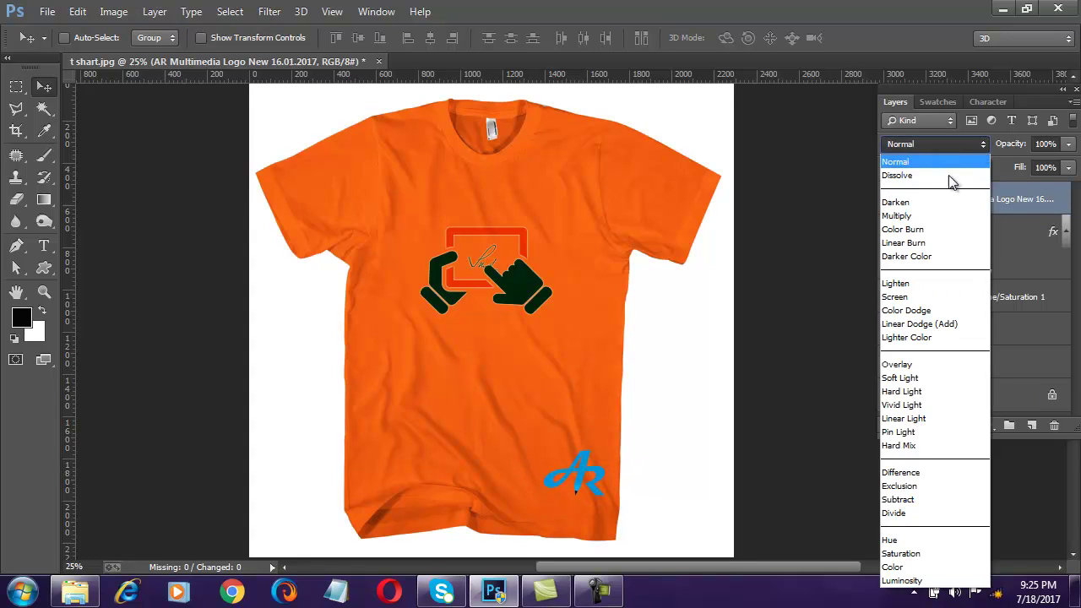
left_click(984, 216)
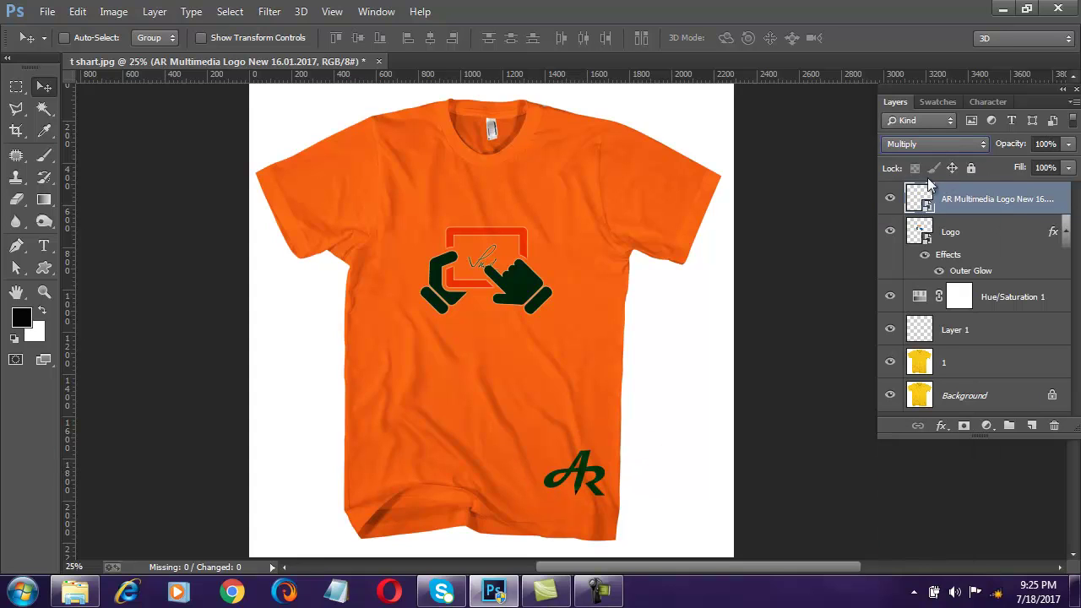
- Try the Linear Burn and Color Burn blend modes on the AR Multimedia logo layer
left_click(950, 145)
left_click(902, 242)
left_click(954, 147)
left_click(921, 243)
left_click(928, 145)
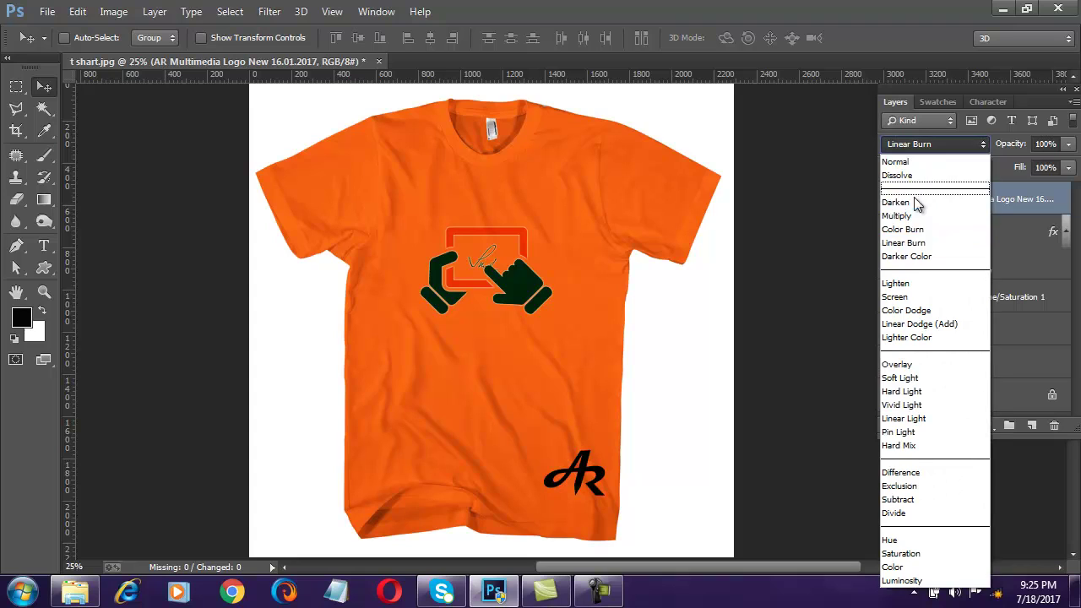
left_click(912, 229)
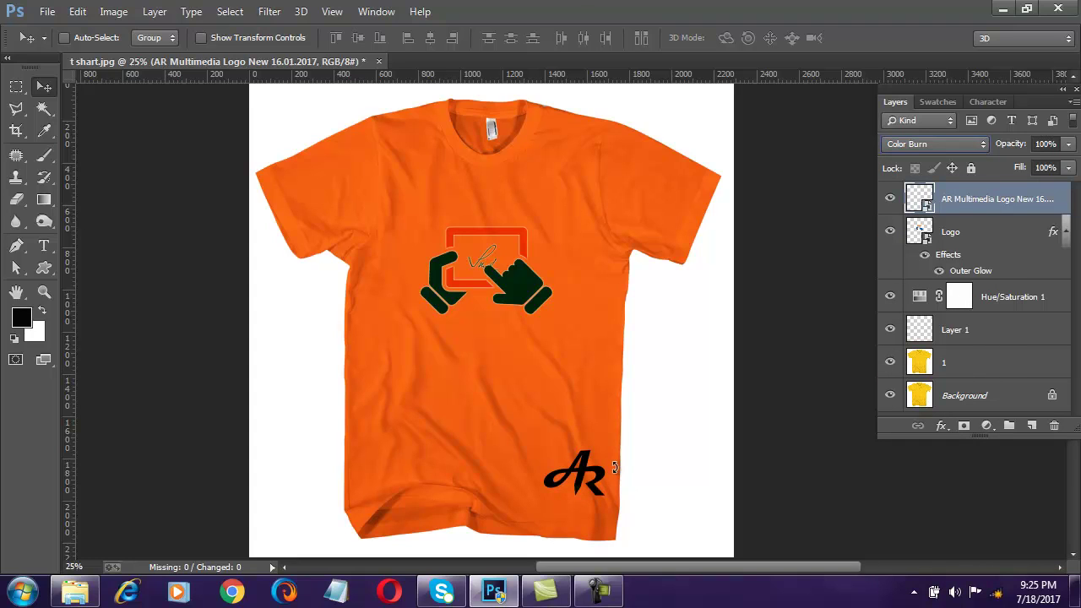
- Scale the AR logo down slightly, set its blend mode to Multiply and move it closer to the shirt's lower-right corner
key("ctrl+t")
left_click_drag(606, 457, 599, 463)
key("Return")
left_click(917, 145)
left_click(908, 215)
left_click_drag(584, 479, 596, 484)
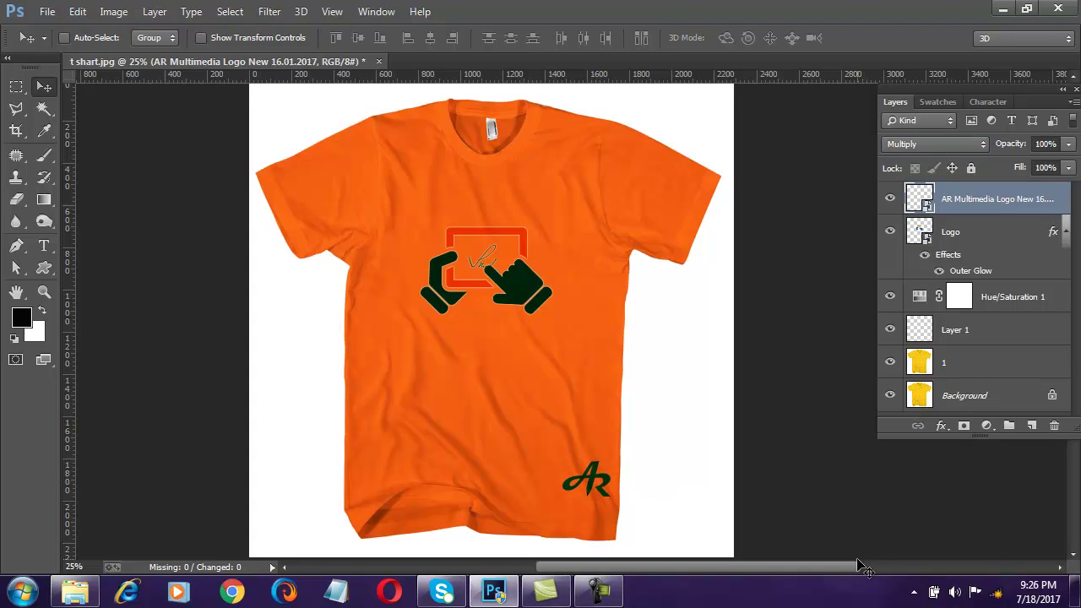
- Flatten the image and apply a Levels adjustment with slightly darker RGB midtones and the Red channel's midtones at 1.00
left_click(156, 12)
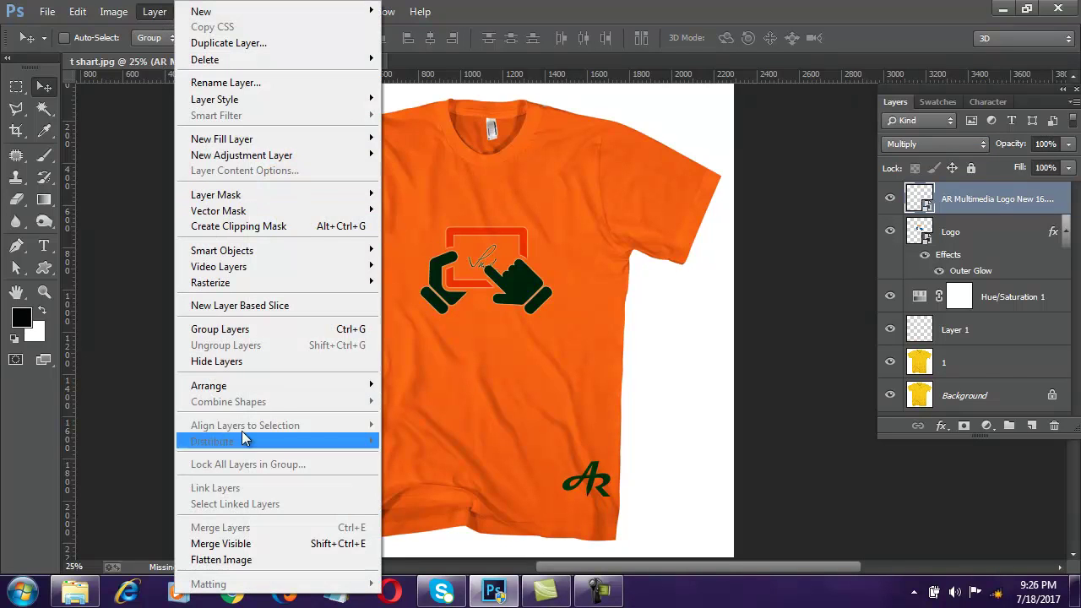
left_click(246, 561)
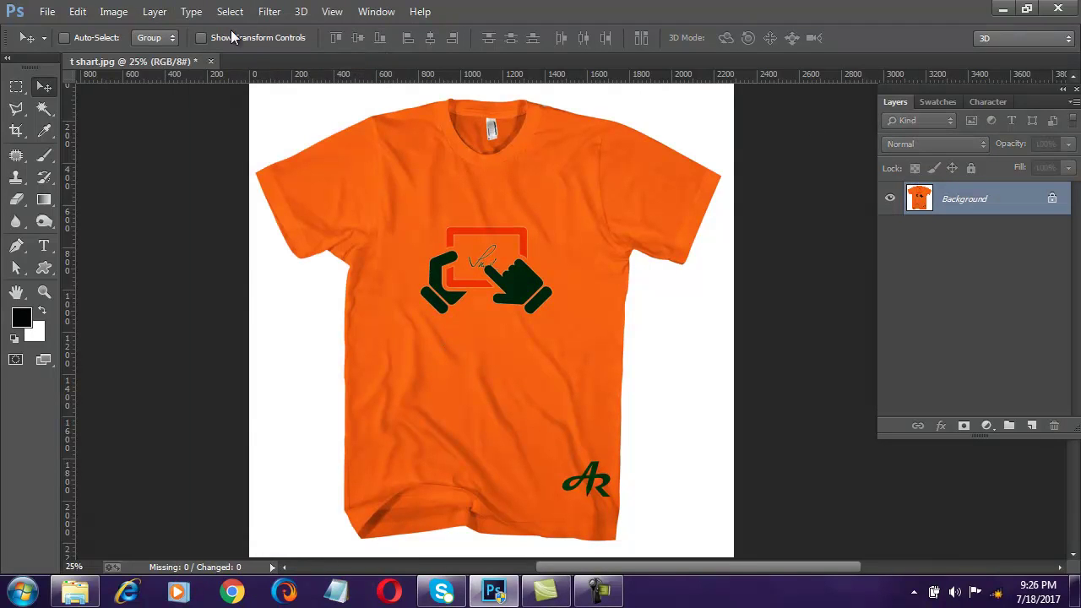
left_click(113, 12)
mouse_move(169, 51)
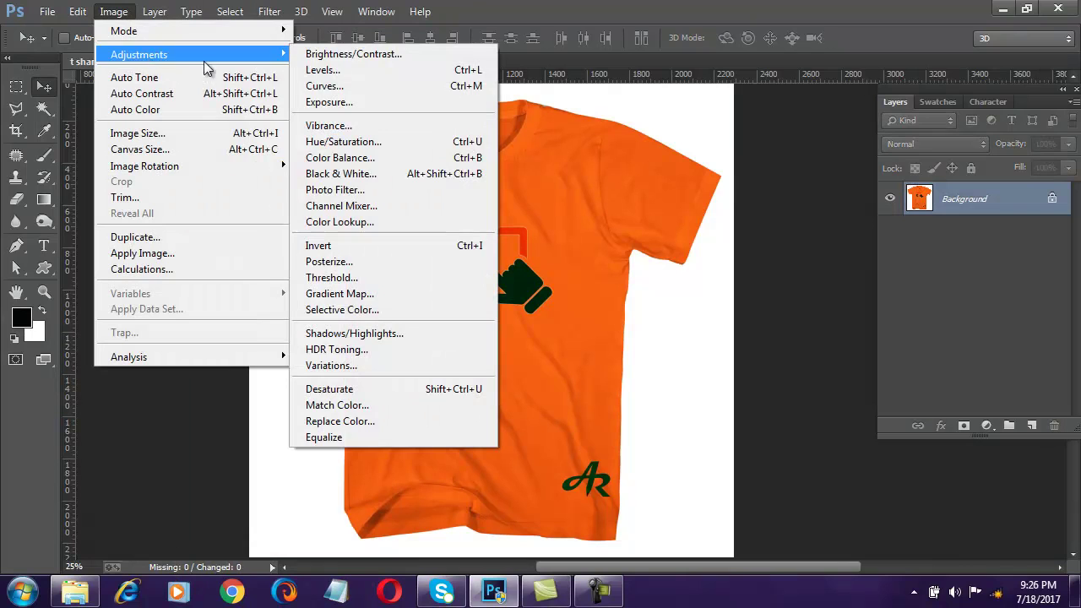
left_click(364, 71)
mouse_move(866, 292)
left_mouse_down()
mouse_move(883, 288)
mouse_move(870, 288)
left_mouse_up()
left_click(886, 163)
left_click(844, 191)
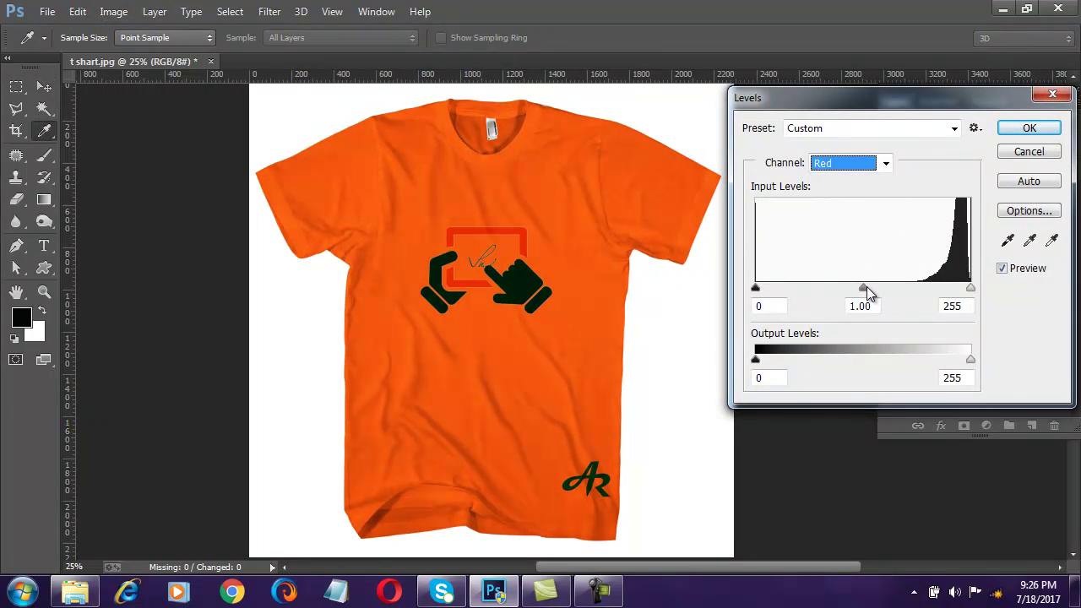
left_click_drag(906, 288, 864, 288)
left_click(1029, 128)
key("v")
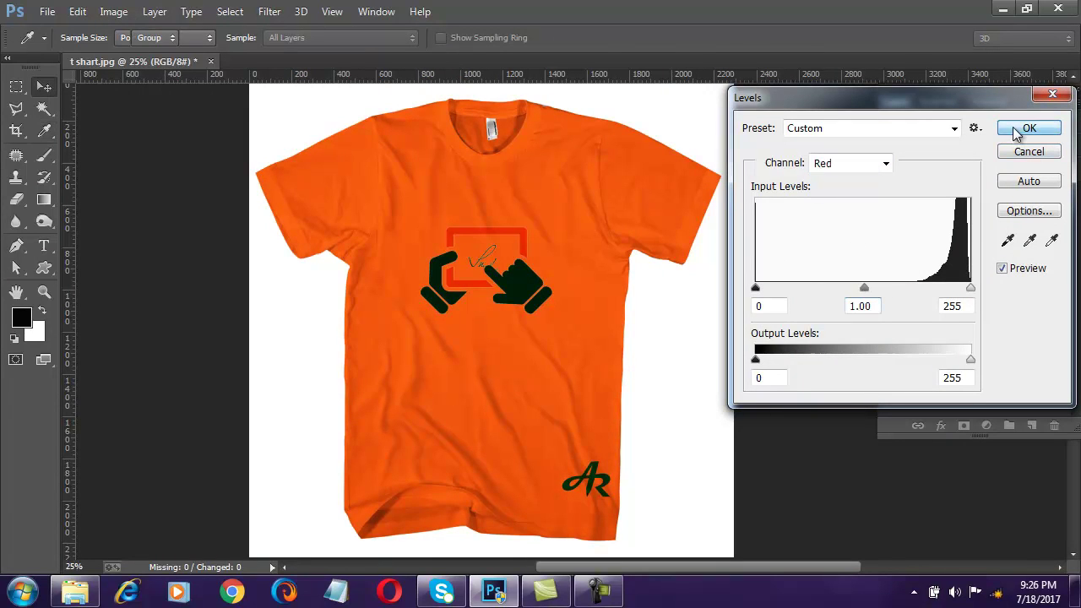
- Apply a Color Balance adjustment to the midtones with colour levels of -12, +20 and -16
left_click(117, 11)
mouse_move(168, 57)
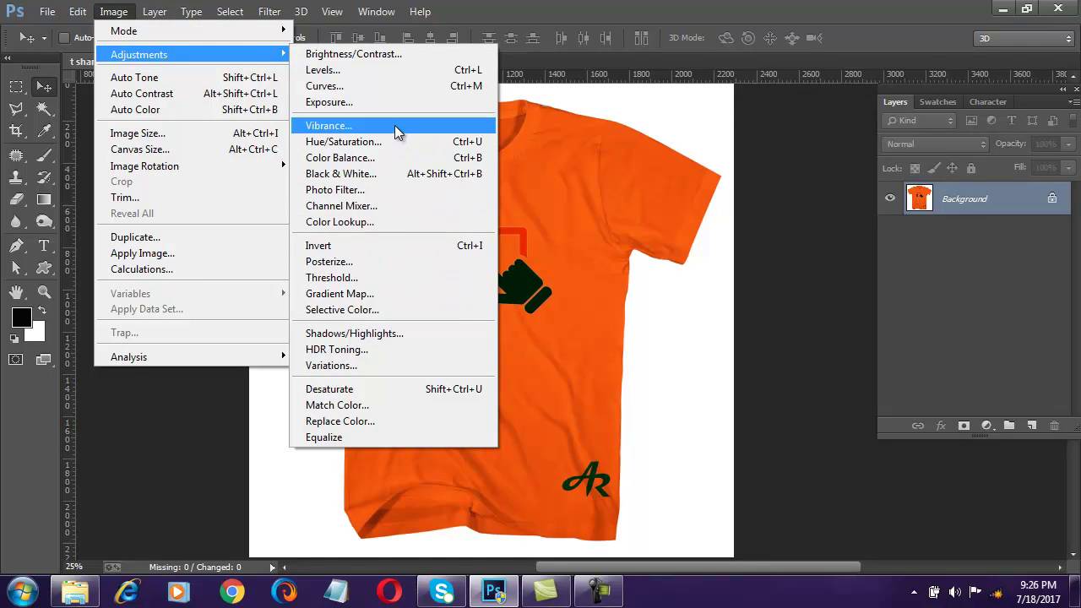
left_click(377, 157)
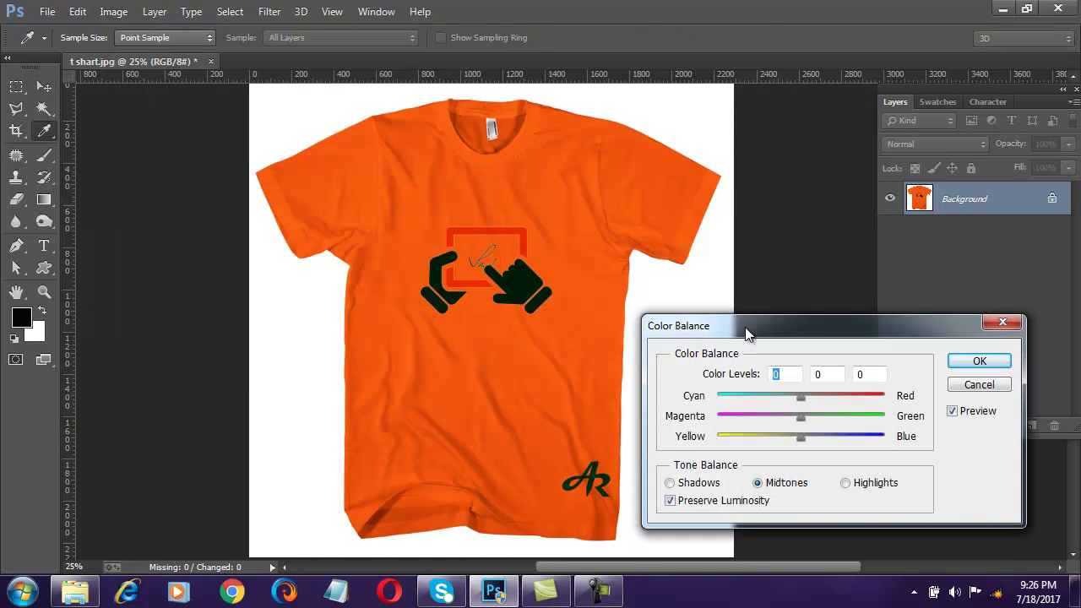
left_click_drag(806, 398, 786, 440)
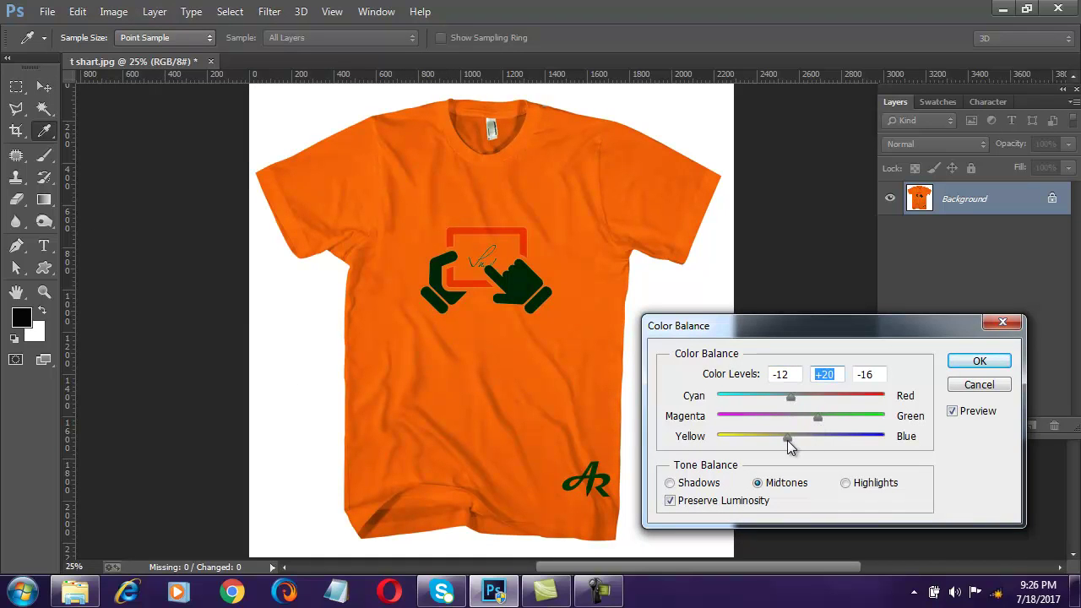
left_click(980, 362)
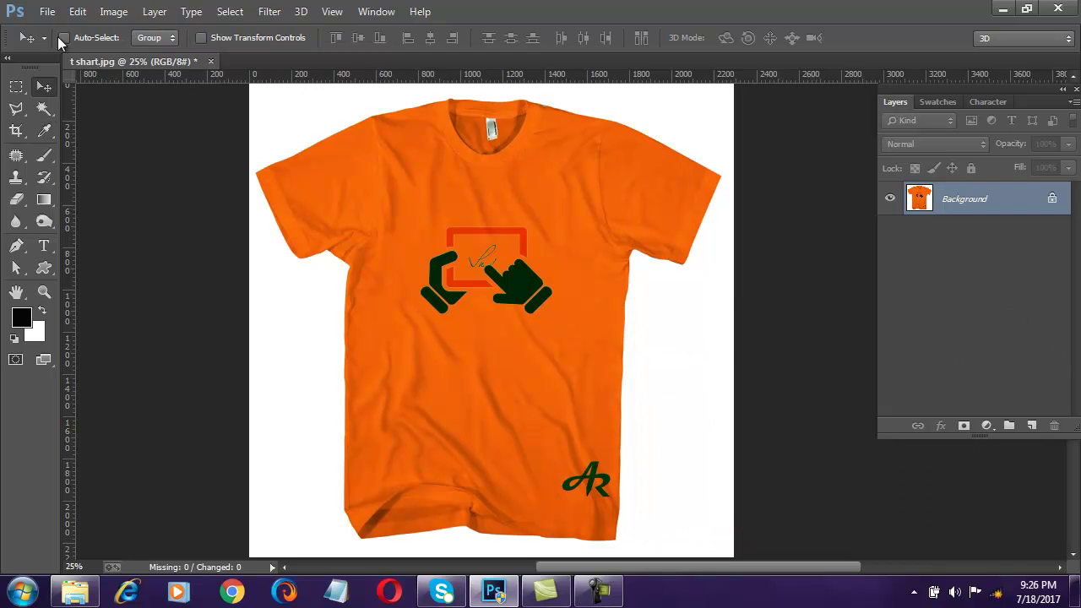
- Save the image in the bac2 folder as a JPEG named T Shirt Design at maximum quality 12
left_click(46, 11)
left_click(89, 168)
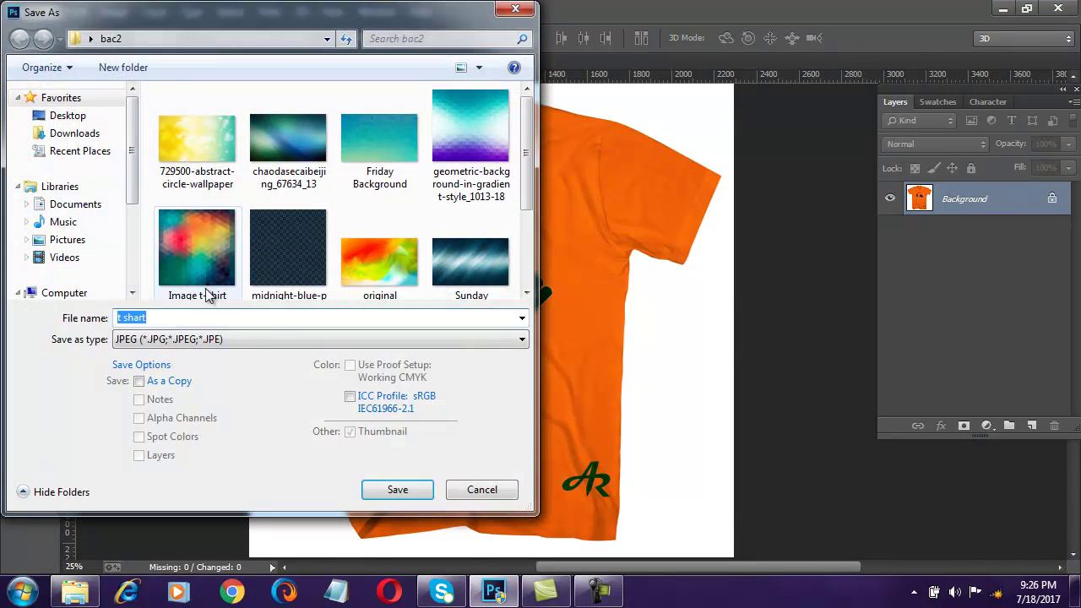
type("T Shi")
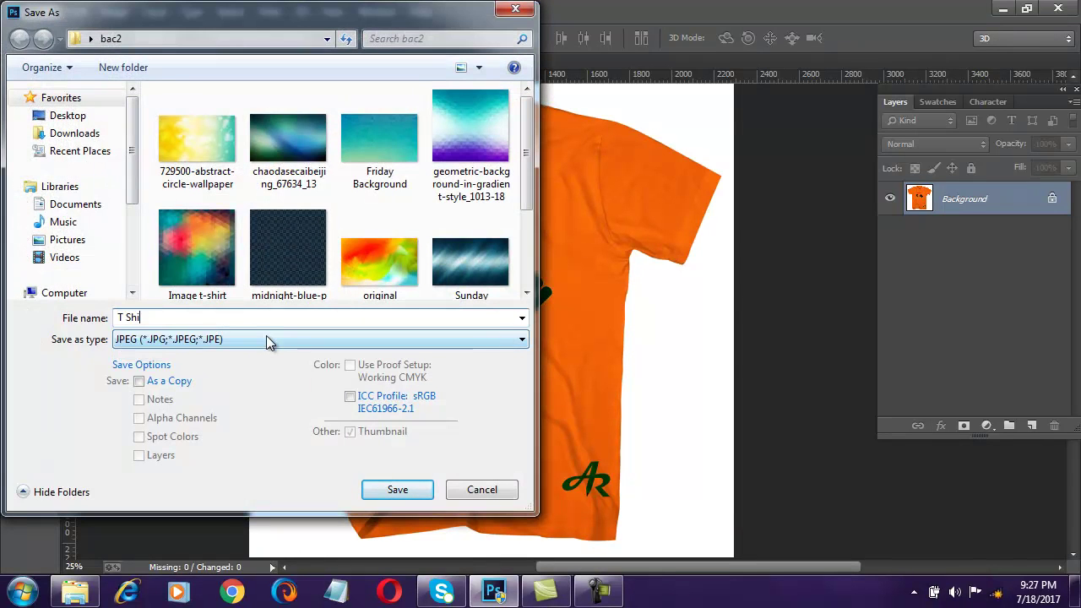
type("rt Design")
left_click(266, 339)
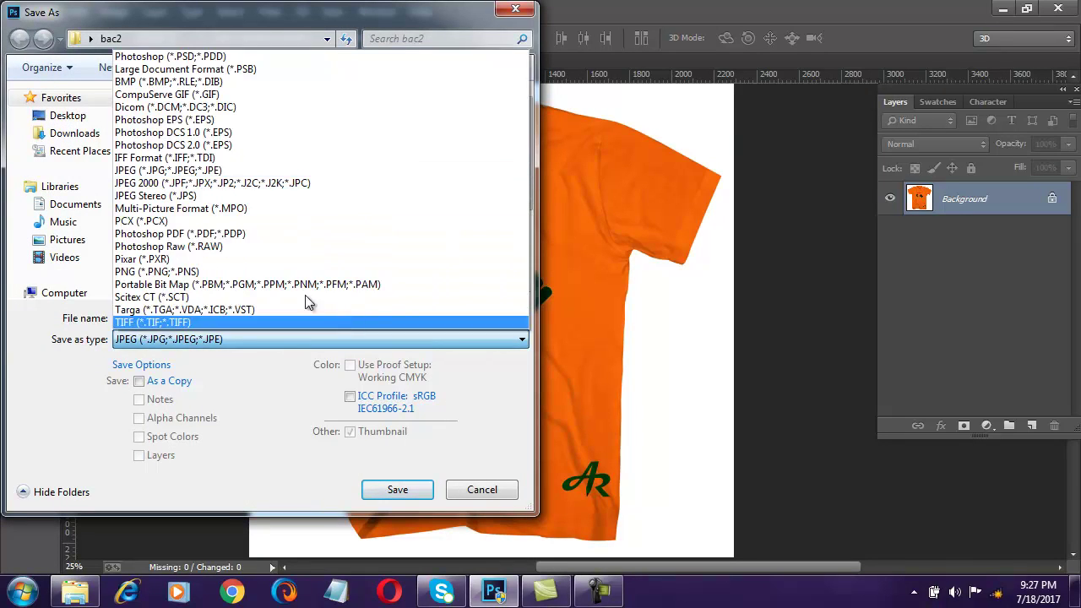
left_click(219, 174)
left_click(397, 489)
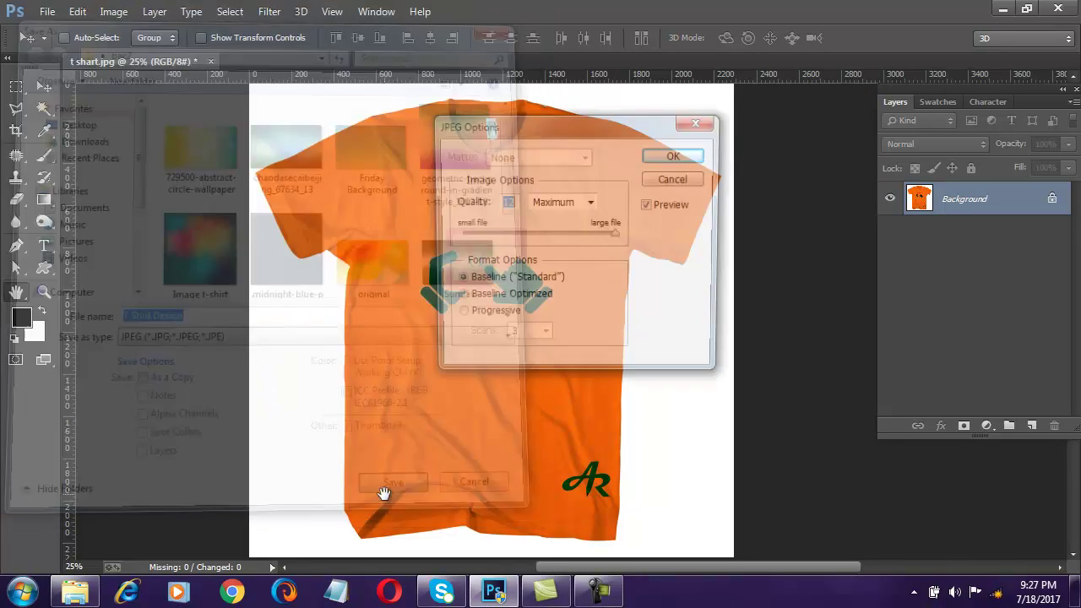
mouse_move(616, 240)
left_mouse_down()
mouse_move(515, 240)
mouse_move(619, 240)
left_mouse_up()
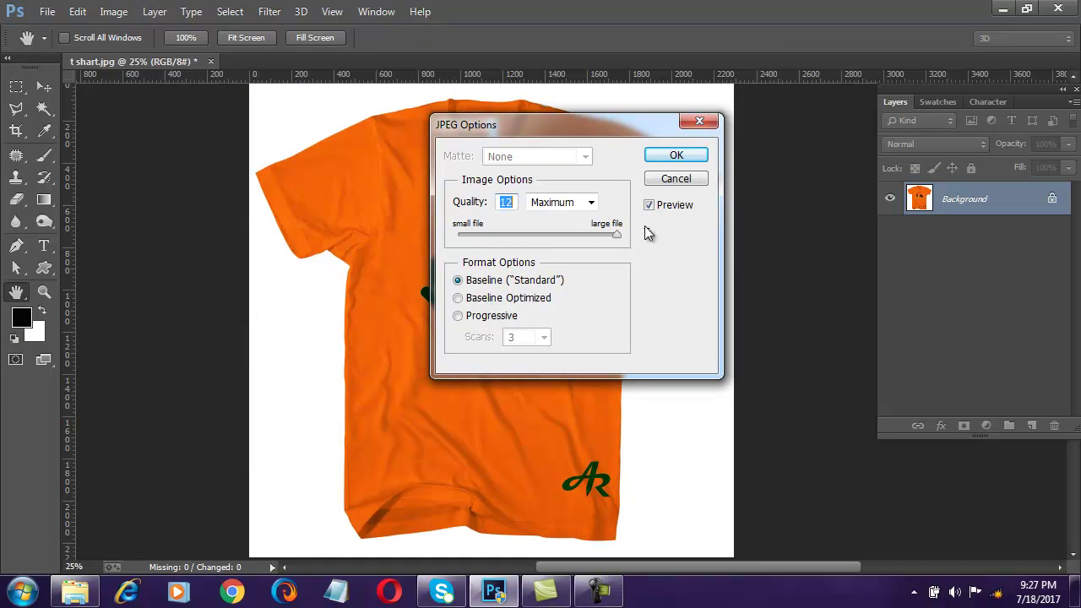
left_click(678, 157)
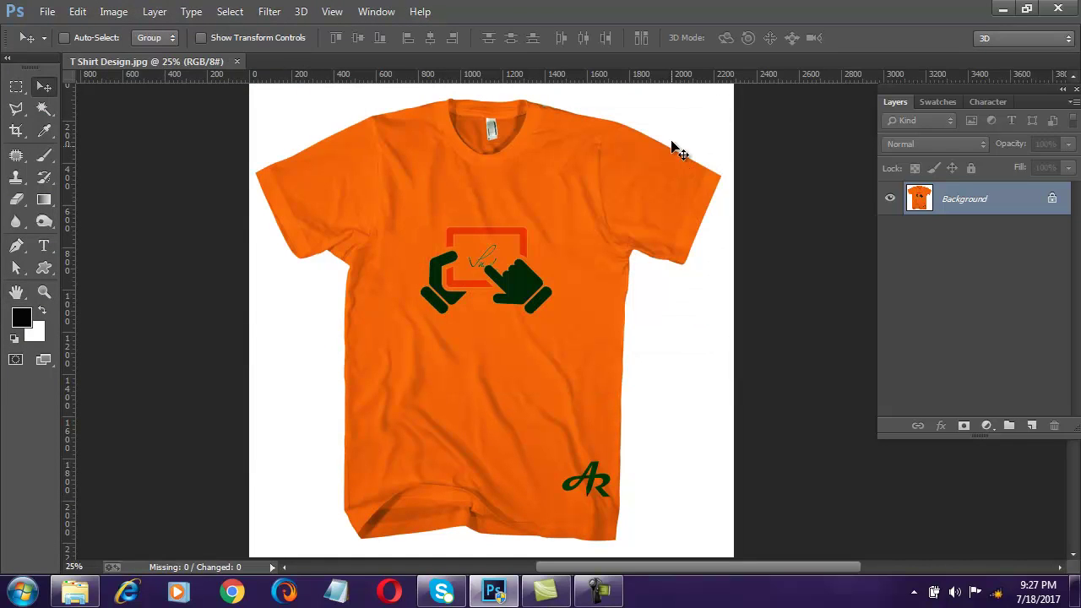
- Switch to the bac2 folder in Windows Explorer and examine the saved T Shirt Design image in Windows Photo Viewer
left_click(1004, 11)
double_click(470, 249)
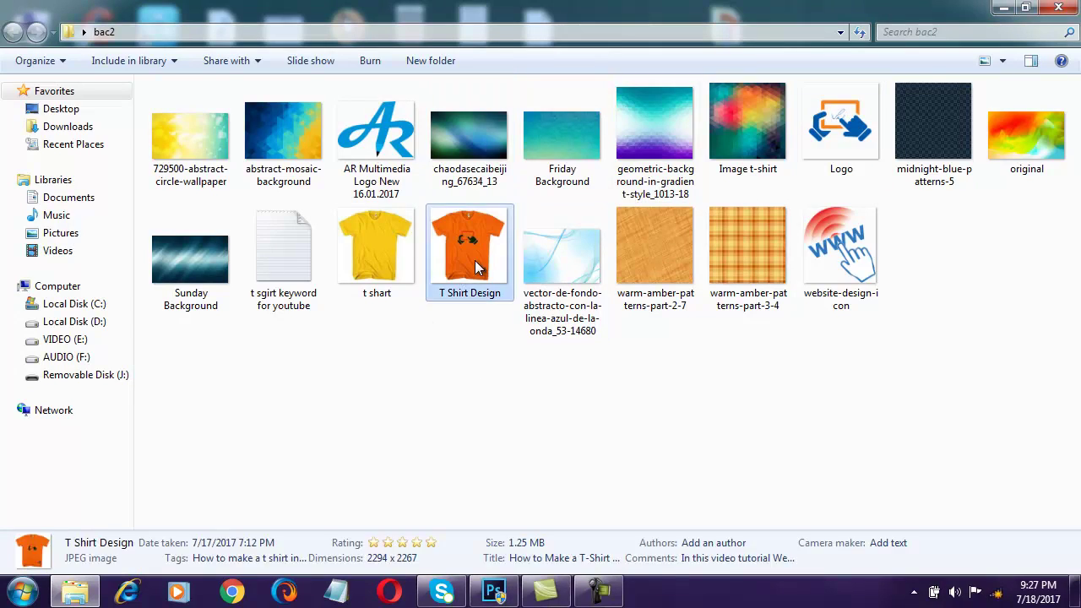
scroll(490, 242, "up", 2)
scroll(493, 248, "down", 2)
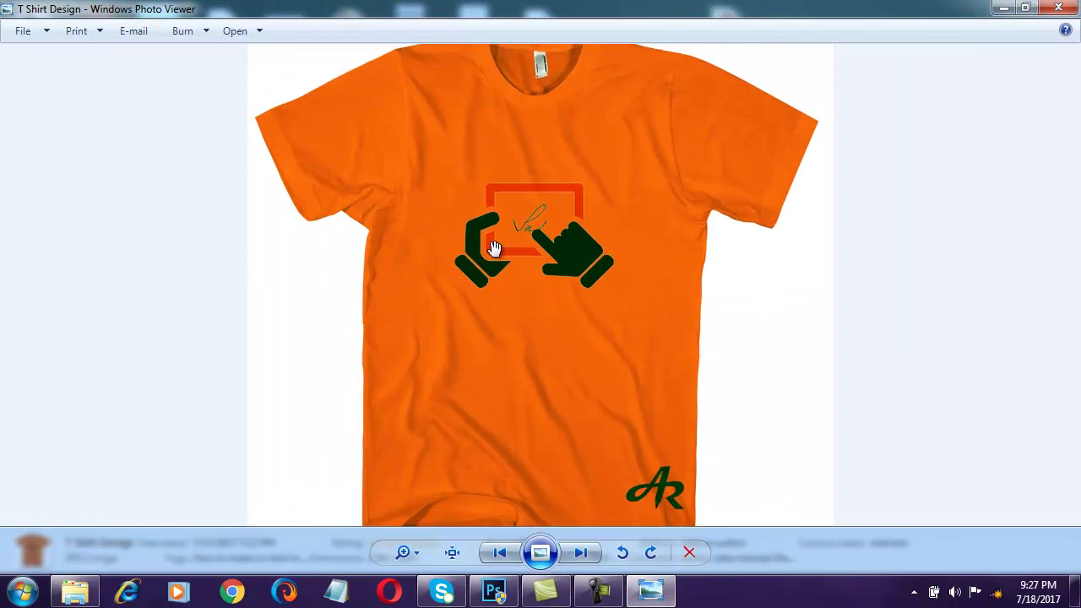